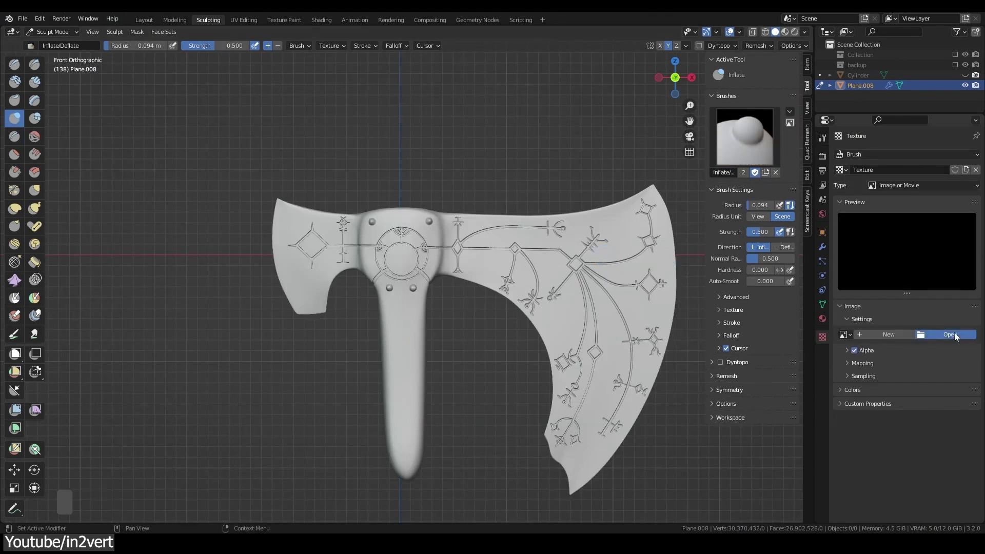
# - Load the ornament image as the sculpt brush texture
pyautogui.click(949, 334)
pyautogui.scroll(-5, 554, 261)
pyautogui.hotkey('ctrl', 'z')
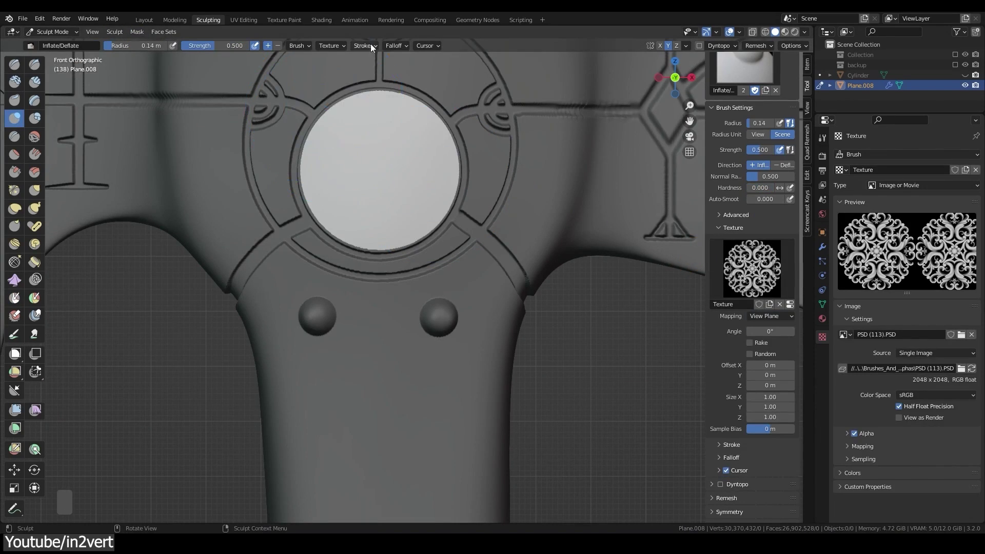
# - Switch the stroke method to Anchored and stamp the ornament into the axe's central circle
pyautogui.click(370, 45)
pyautogui.click(390, 66)
pyautogui.click(384, 124)
pyautogui.hotkey('ctrl', 'z')
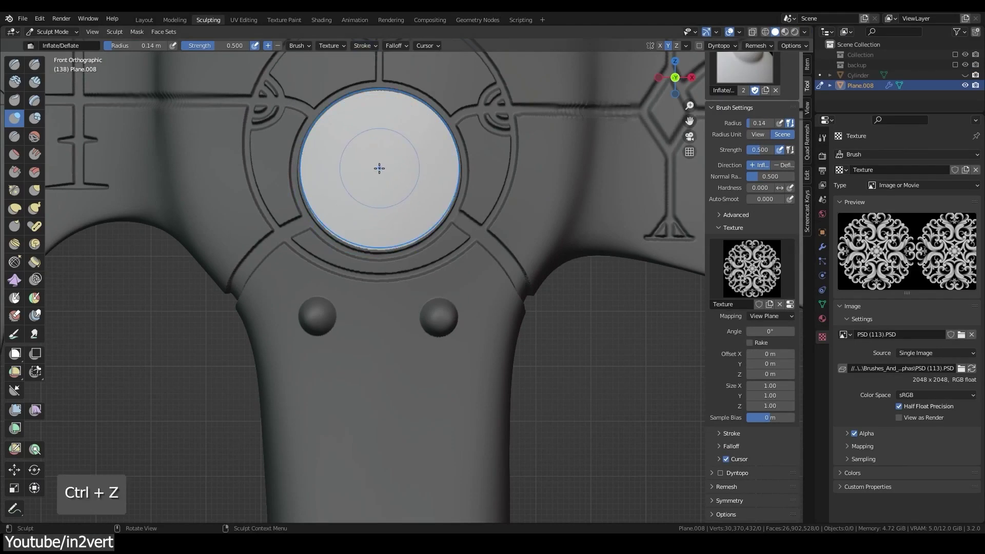
pyautogui.moveTo(378, 169); pyautogui.dragTo(455, 248)
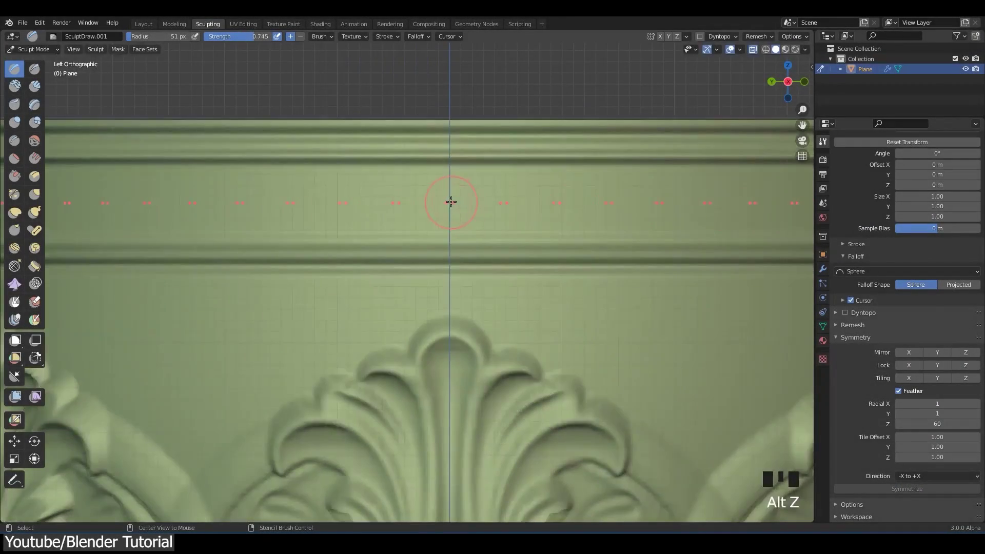
# - Change the viewport display and orbit around to inspect the stamped relief
pyautogui.hotkey('alt', 'z')
pyautogui.hotkey('alt', 'z')
pyautogui.hotkey('alt', 'z')
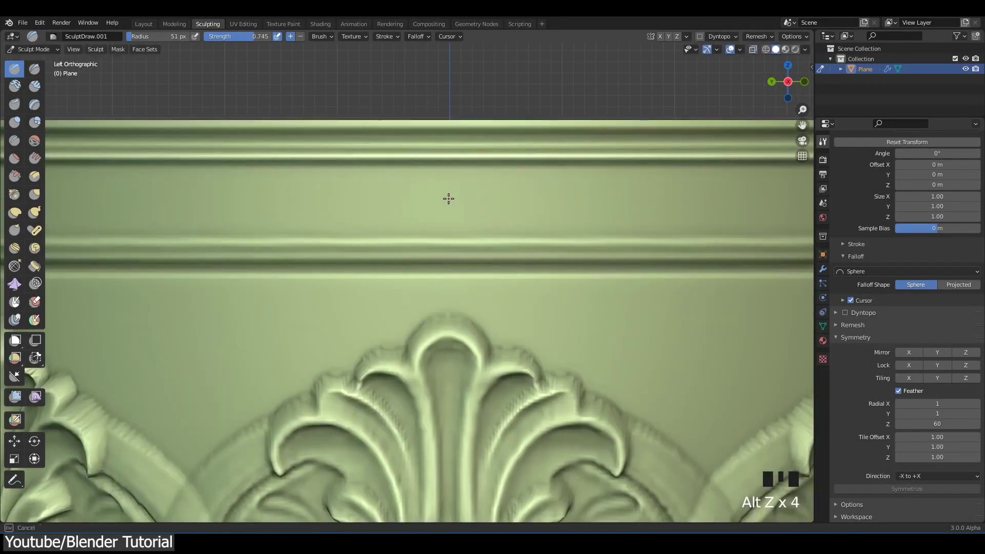
pyautogui.keyDown('shift'); pyautogui.moveTo(430, 212); pyautogui.dragTo(431, 215, button='middle'); pyautogui.keyUp('shift')
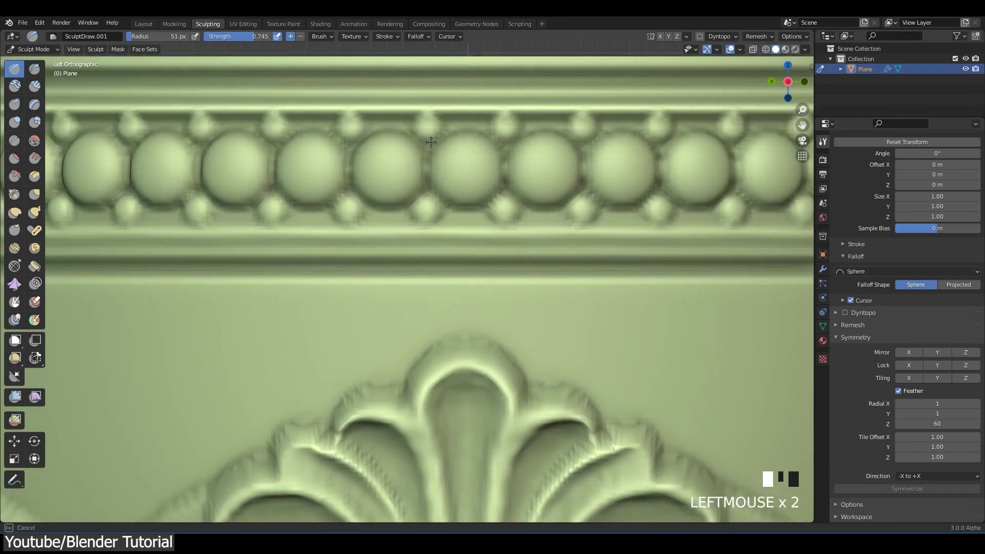
pyautogui.scroll(-5, 431, 142)
pyautogui.moveTo(441, 154)
pyautogui.mouseDown(button='middle')
pyautogui.moveTo(421, 246)
pyautogui.moveTo(436, 164)
pyautogui.mouseUp(button='middle')
pyautogui.scroll(3, 418, 258)
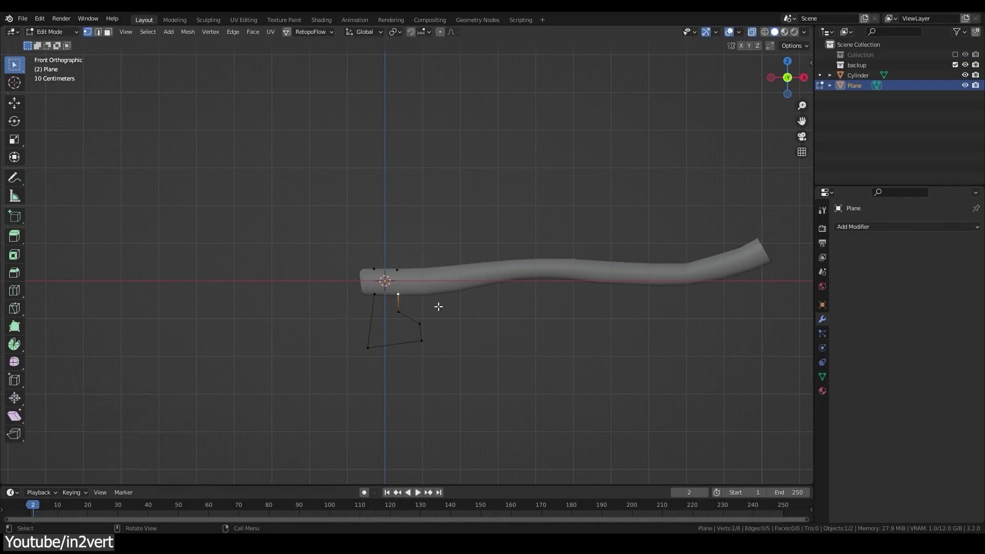
# - Box-select a group of retopology vertices over the creature head and orbit to review the quad strips
pyautogui.moveTo(306, 148); pyautogui.dragTo(557, 255)
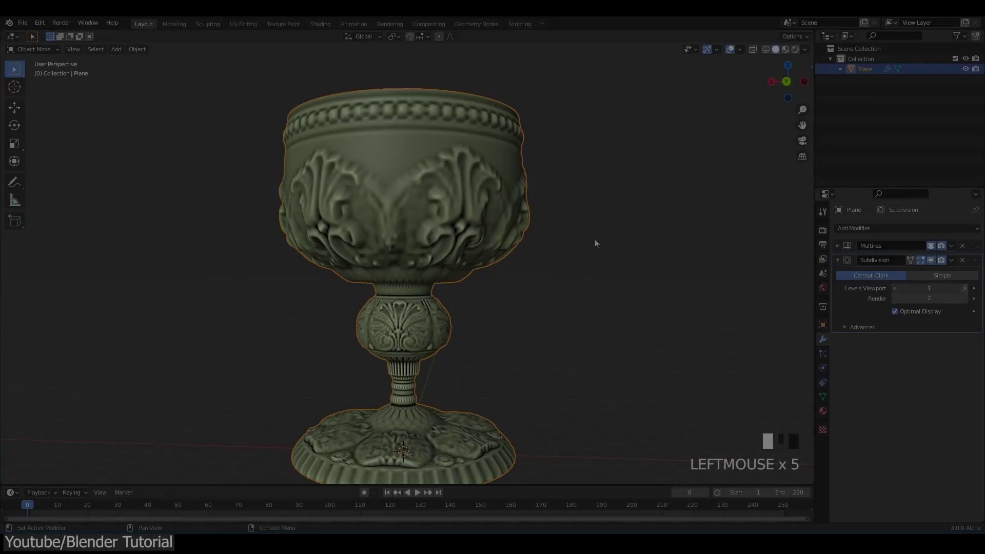
pyautogui.scroll(-3, 568, 260)
pyautogui.moveTo(569, 260); pyautogui.dragTo(527, 269, button='middle')
pyautogui.scroll(2, 526, 270)
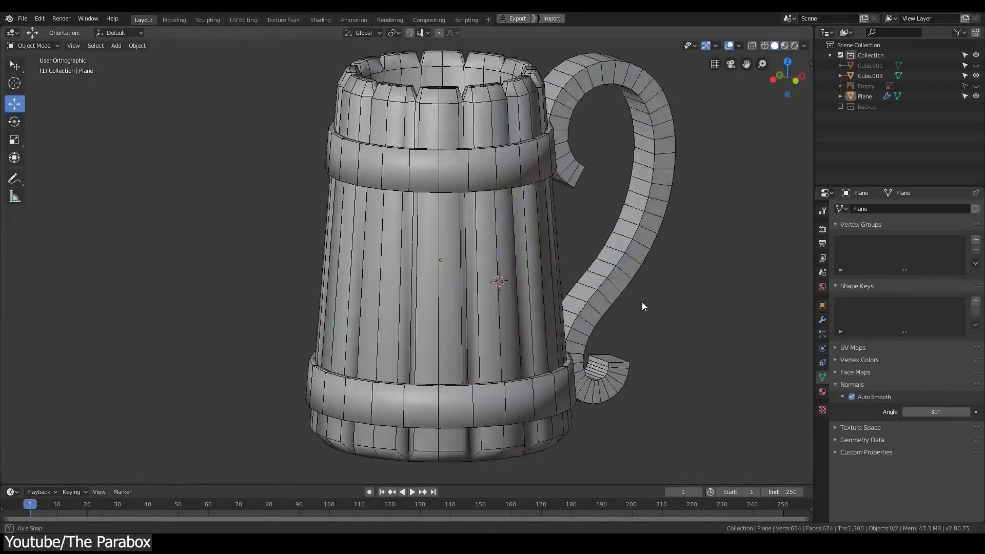
pyautogui.moveTo(642, 301); pyautogui.dragTo(491, 295, button='middle')
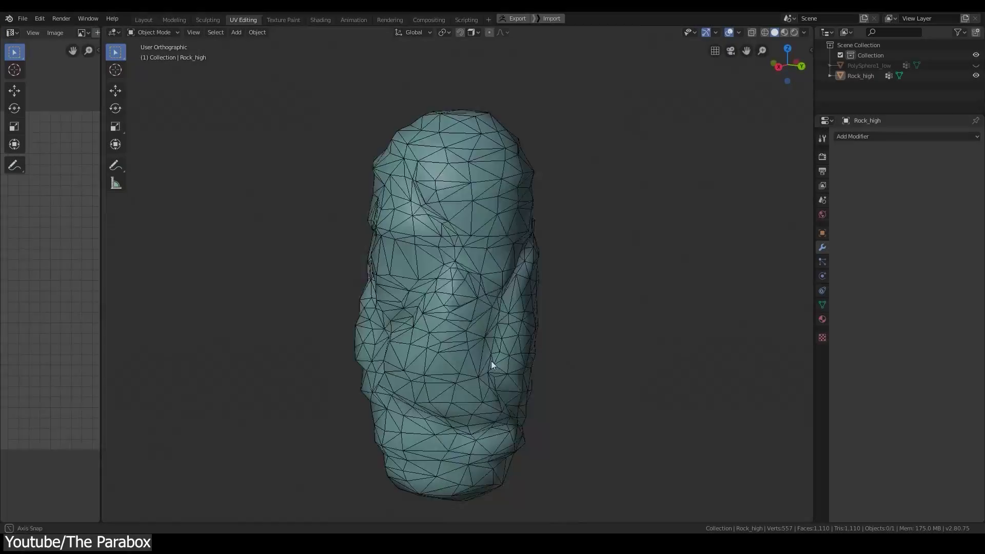
pyautogui.moveTo(494, 363); pyautogui.dragTo(640, 325, button='middle')
pyautogui.scroll(2, 516, 312)
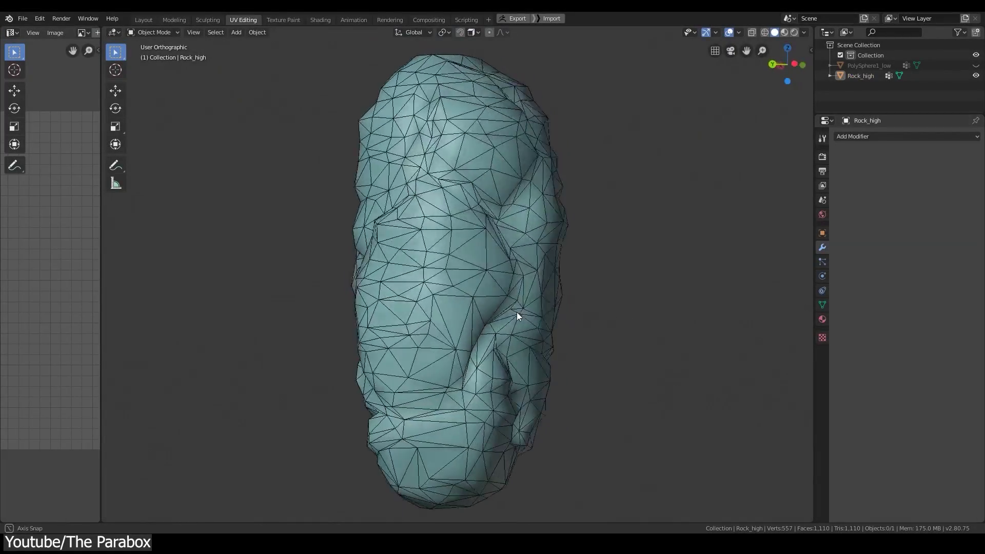
pyautogui.moveTo(516, 312); pyautogui.dragTo(344, 321, button='middle')
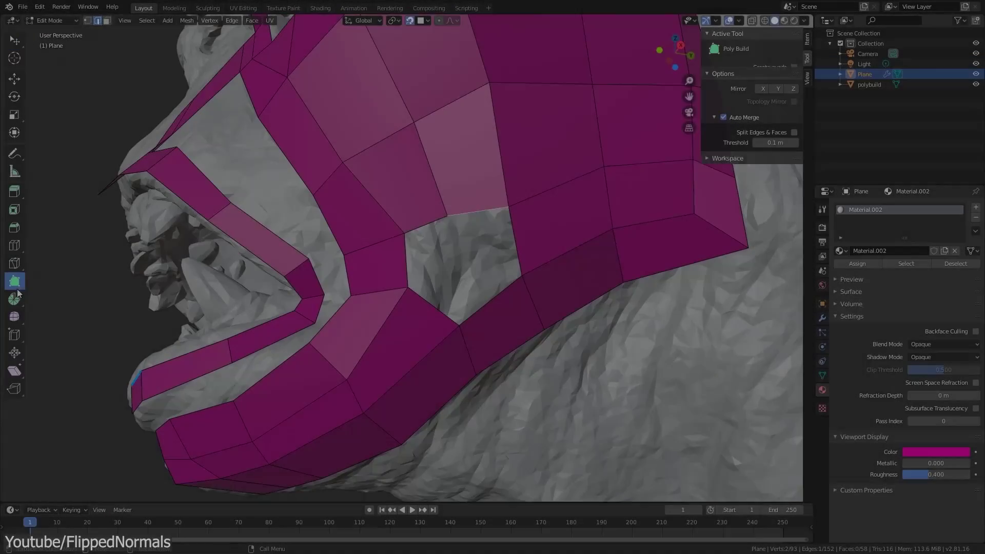
# - Extend the retopology mask, moving a face and a cheek vertex onto the sculpt surface
pyautogui.moveTo(453, 259); pyautogui.dragTo(457, 272)
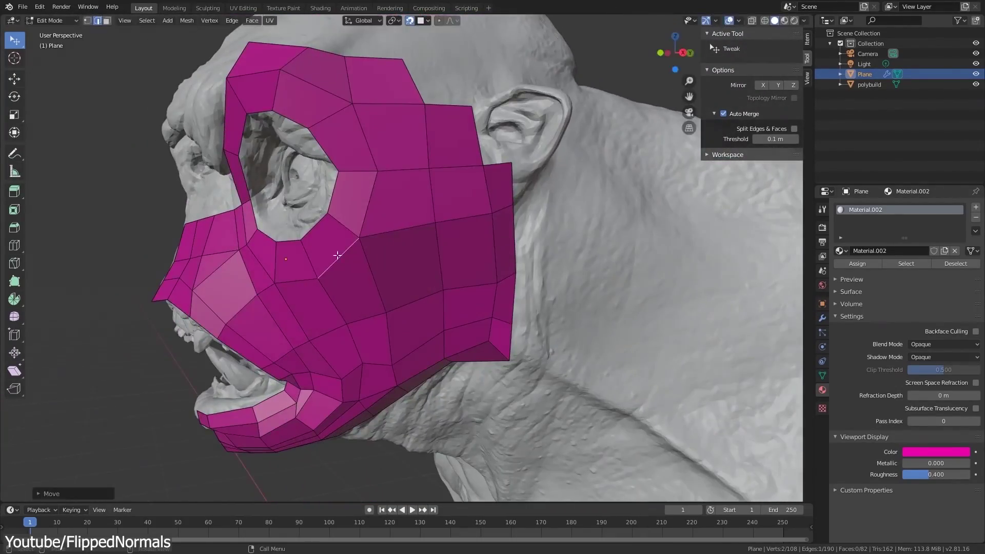
pyautogui.moveTo(337, 255); pyautogui.dragTo(343, 289, button='middle')
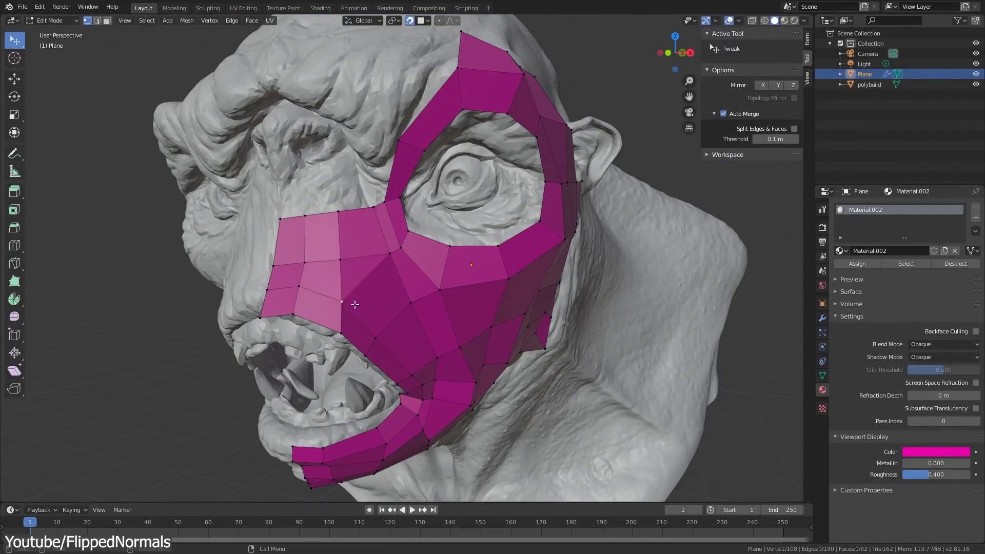
pyautogui.scroll(6, 309, 260)
pyautogui.moveTo(118, 271); pyautogui.dragTo(120, 270)
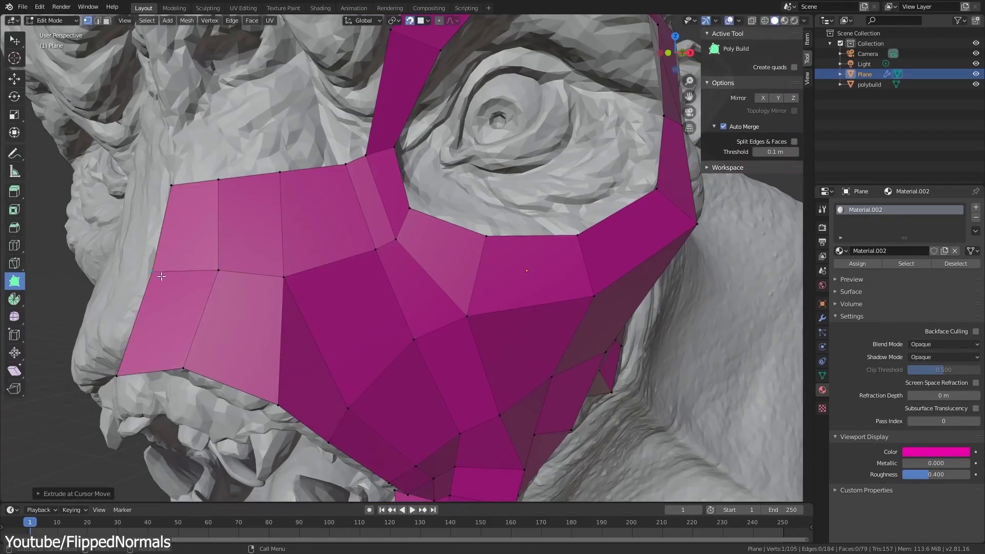
# - Add an edge loop across the mask and apply a Subdivision Surface modifier for a dense mesh
pyautogui.moveTo(369, 266)
pyautogui.mouseDown(button='middle')
pyautogui.moveTo(359, 261)
pyautogui.moveTo(382, 265)
pyautogui.mouseUp(button='middle')
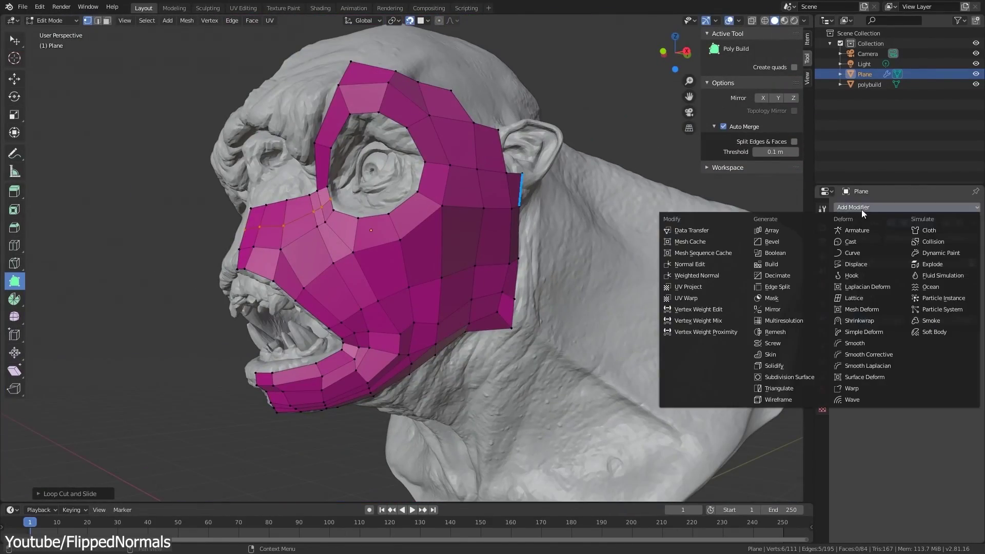
pyautogui.click(764, 431)
pyautogui.hotkey('ctrl', 'a')
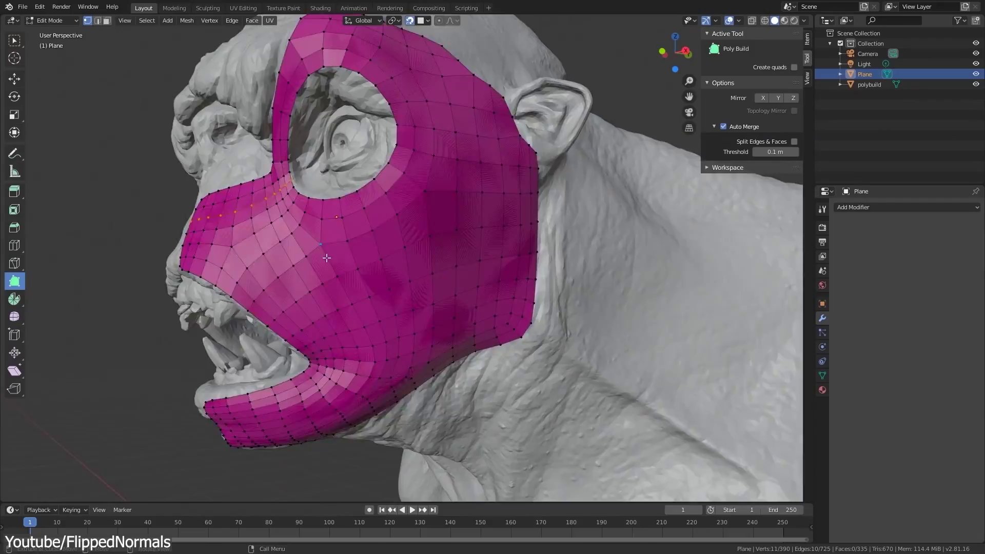
pyautogui.moveTo(327, 258); pyautogui.dragTo(359, 257, button='middle')
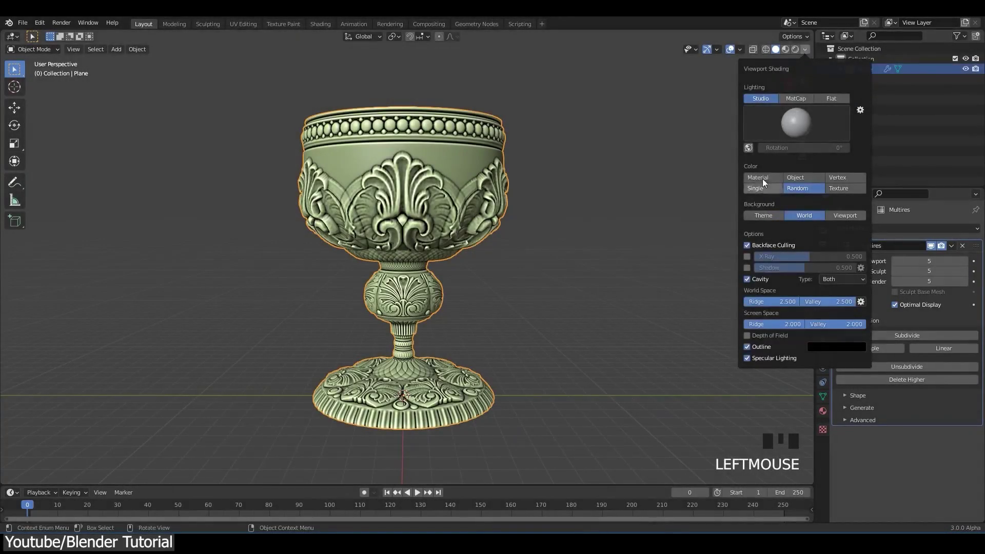
# - Show the chalice in a single grey colour, duplicate it twice, and save the file
pyautogui.click(755, 189)
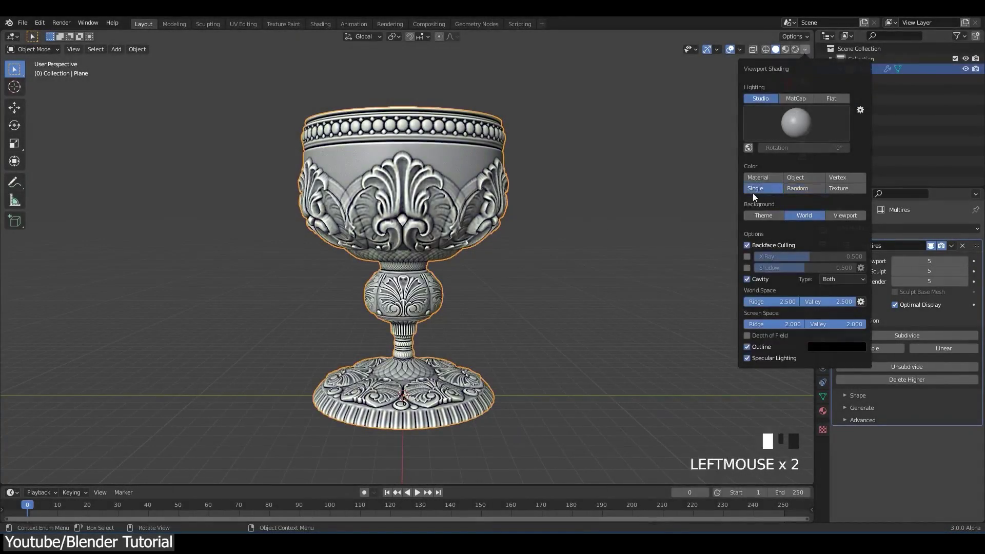
pyautogui.hotkey('shift', 'd')
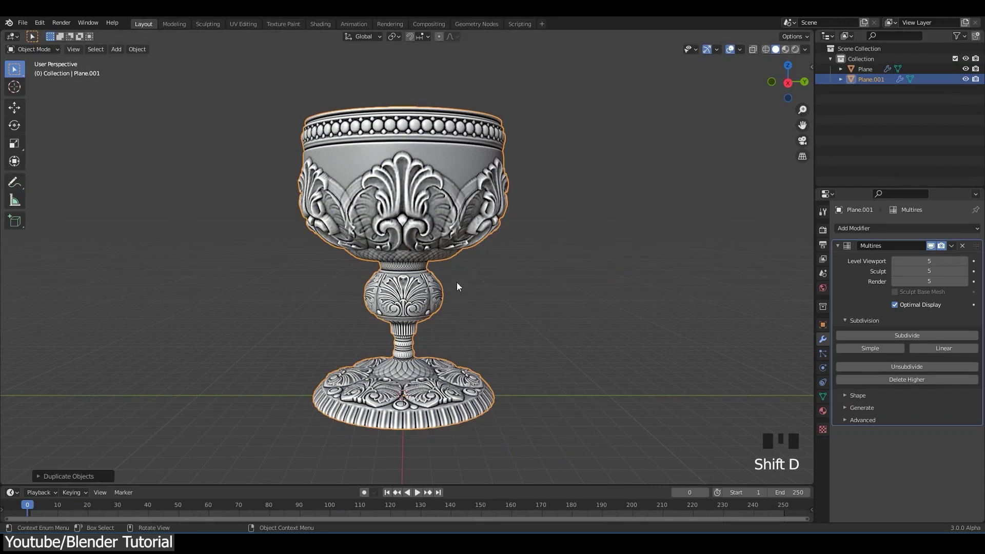
pyautogui.keyDown('alt'); pyautogui.moveTo(467, 155); pyautogui.dragTo(870, 282, button='middle'); pyautogui.keyUp('alt')
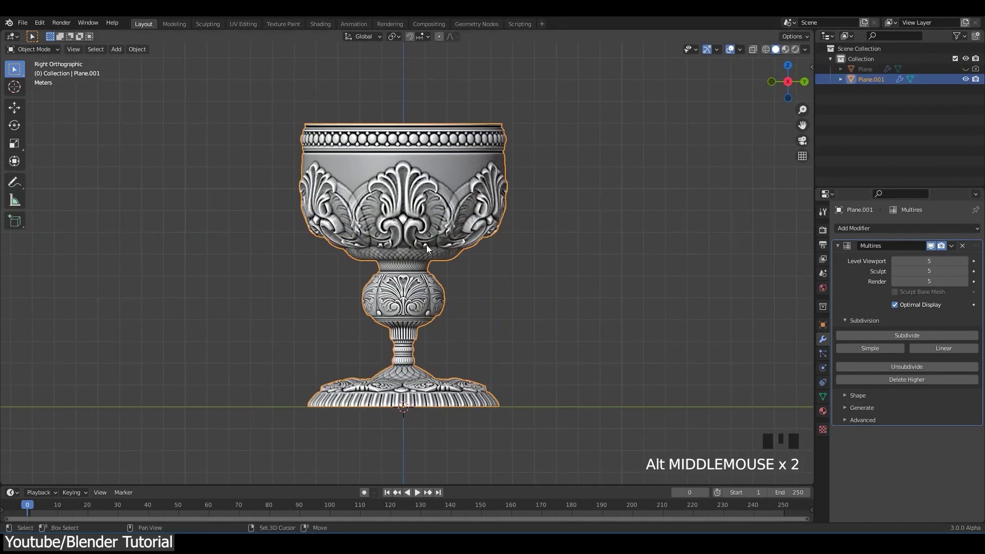
pyautogui.hotkey('shift', 'd')
pyautogui.rightClick(467, 209)
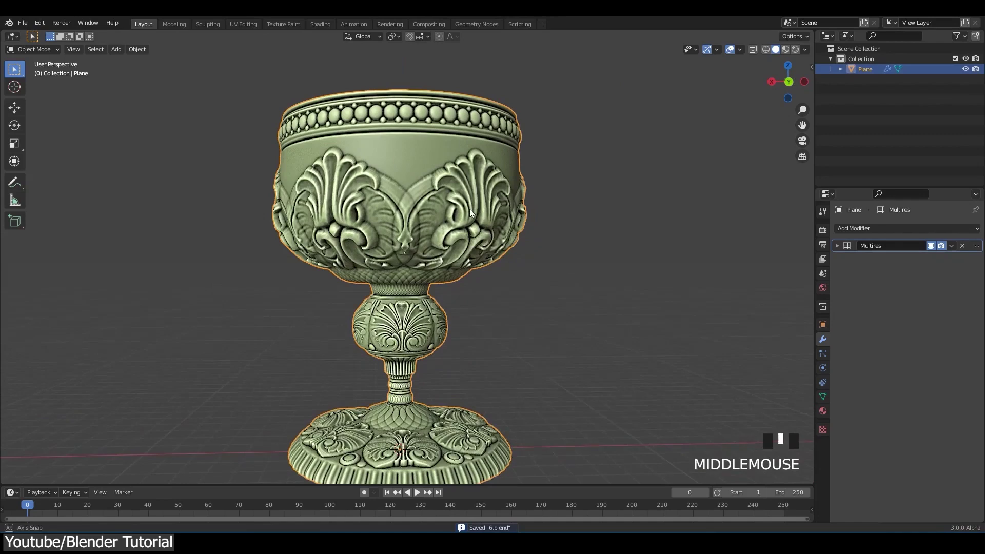
pyautogui.hotkey('ctrl', 's')
# - Edit the Multires viewport level and add a Subdivision Surface modifier to the chalice
pyautogui.click(837, 245)
pyautogui.click(917, 262)
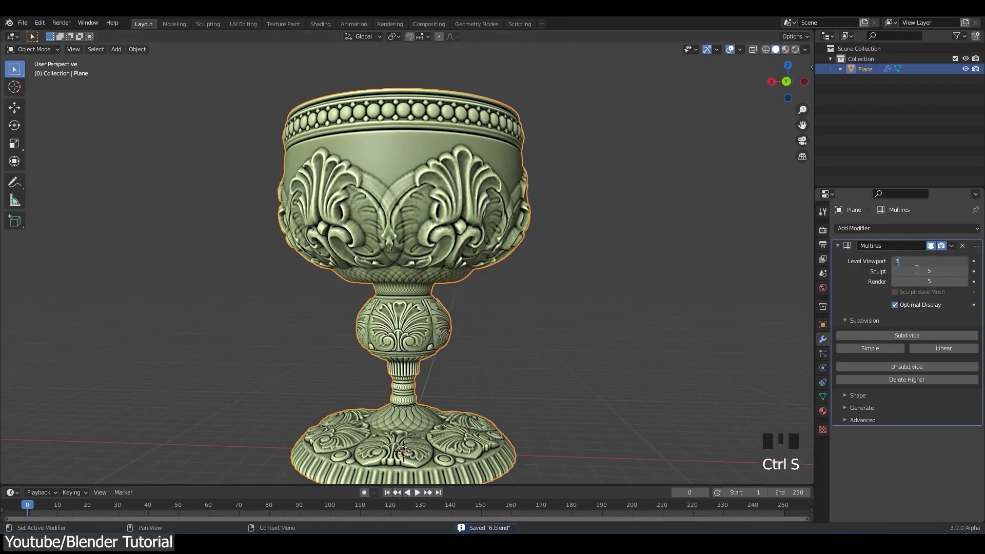
pyautogui.click(852, 228)
pyautogui.click(787, 414)
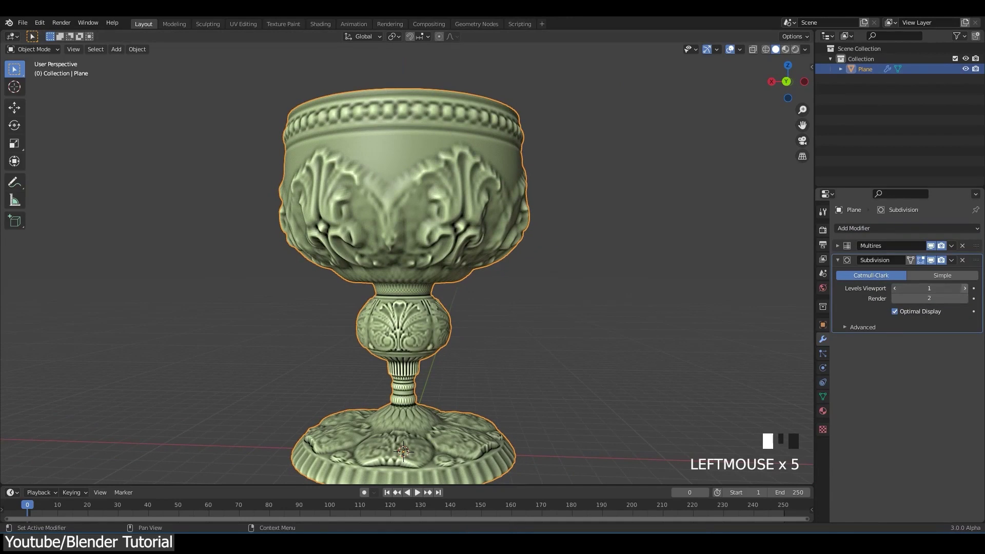
pyautogui.click(639, 265)
pyautogui.scroll(2, 513, 236)
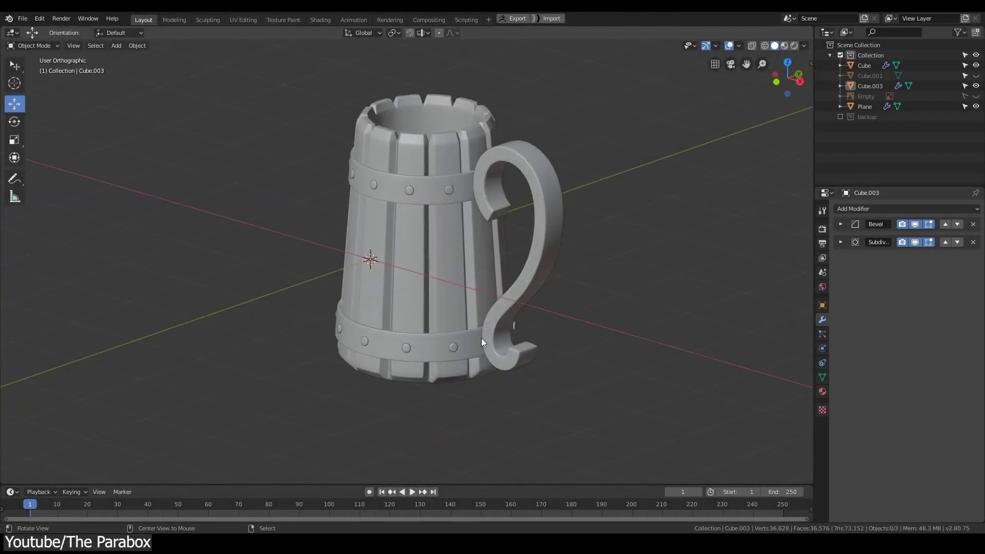
# - Display the mug's wireframe through Quick Favorites
pyautogui.press('q')
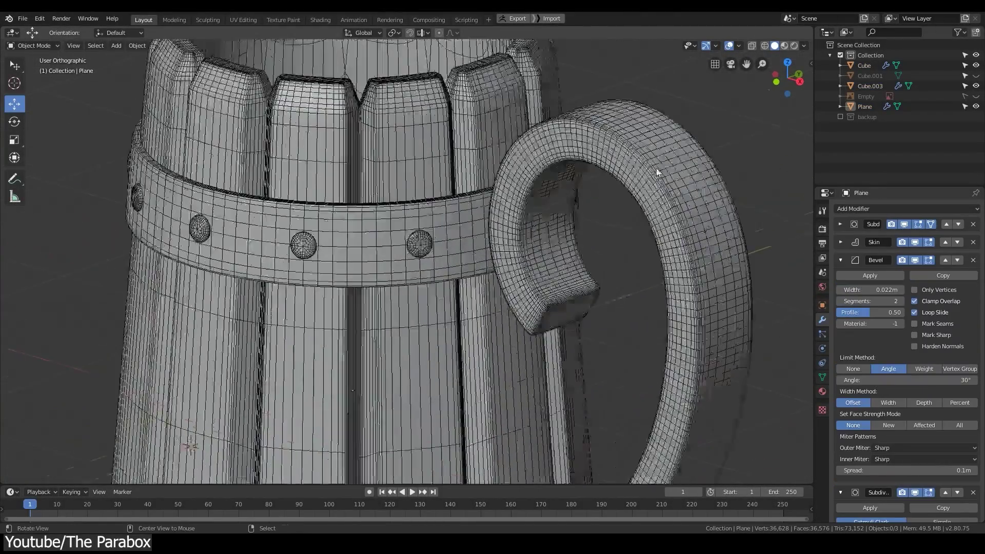
pyautogui.click(738, 45)
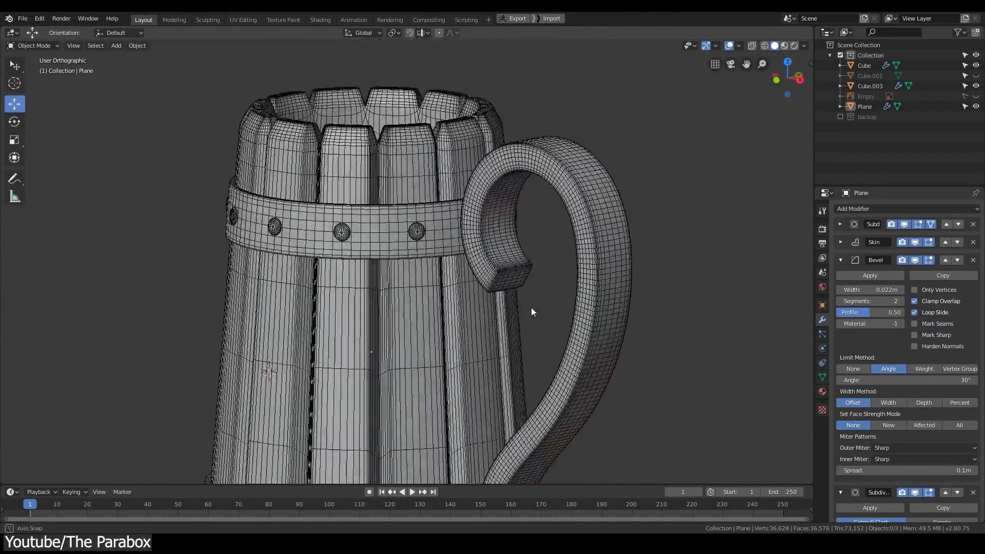
pyautogui.moveTo(531, 306); pyautogui.dragTo(647, 288, button='middle')
# - Remove the Bevel modifier from the mug handle
pyautogui.press('KP_1')
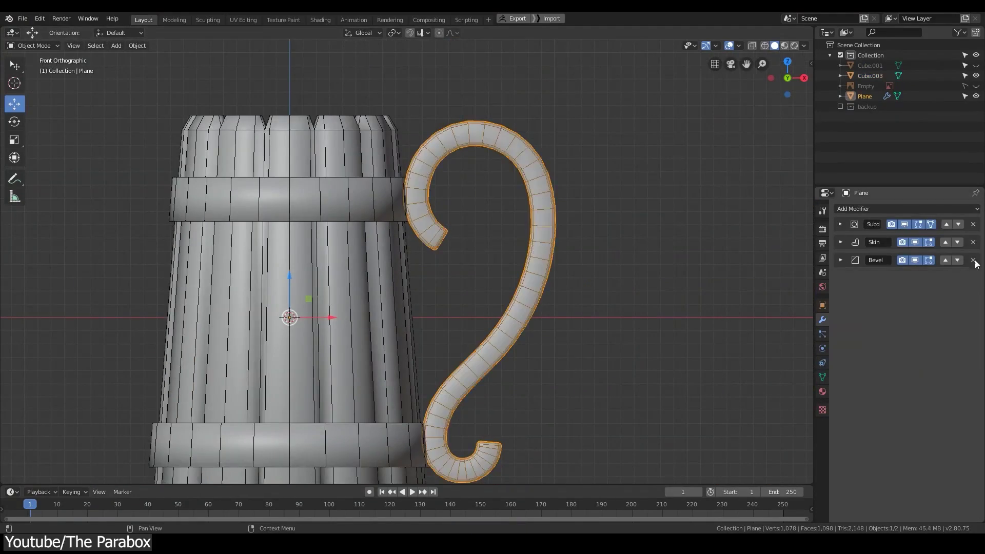
pyautogui.click(974, 260)
pyautogui.moveTo(513, 269); pyautogui.dragTo(547, 287, button='middle')
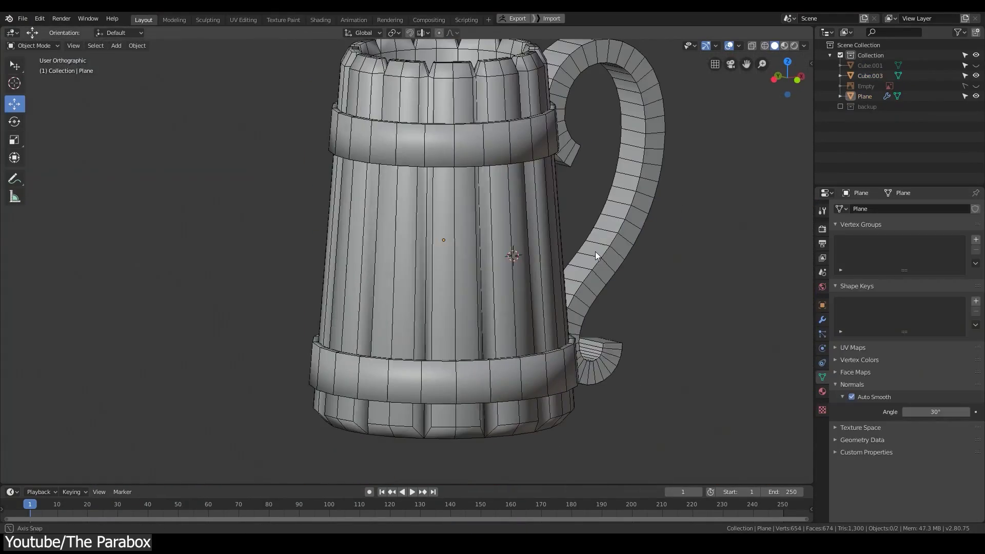
pyautogui.moveTo(595, 252); pyautogui.dragTo(537, 304, button='middle')
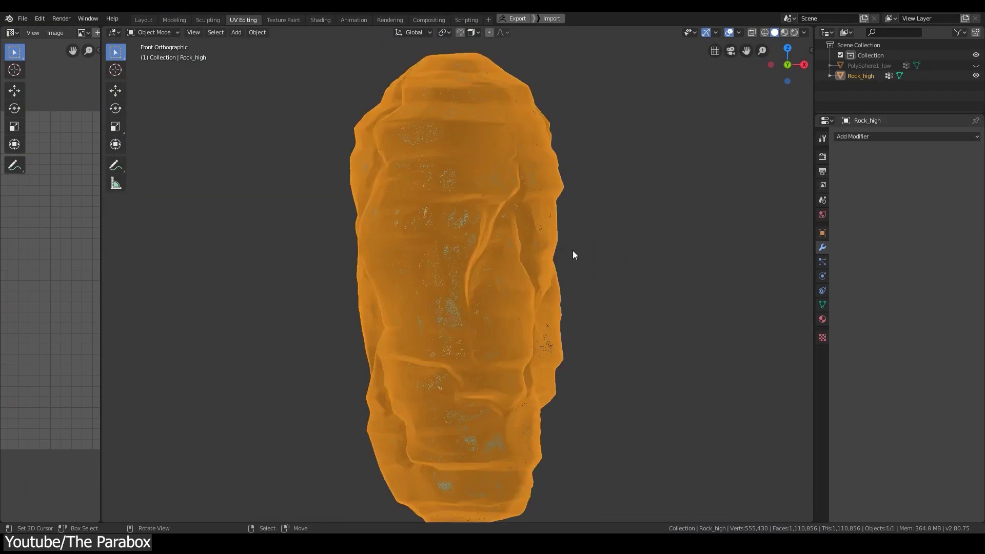
# - Add a Decimate modifier to the high-poly rock
pyautogui.click(872, 136)
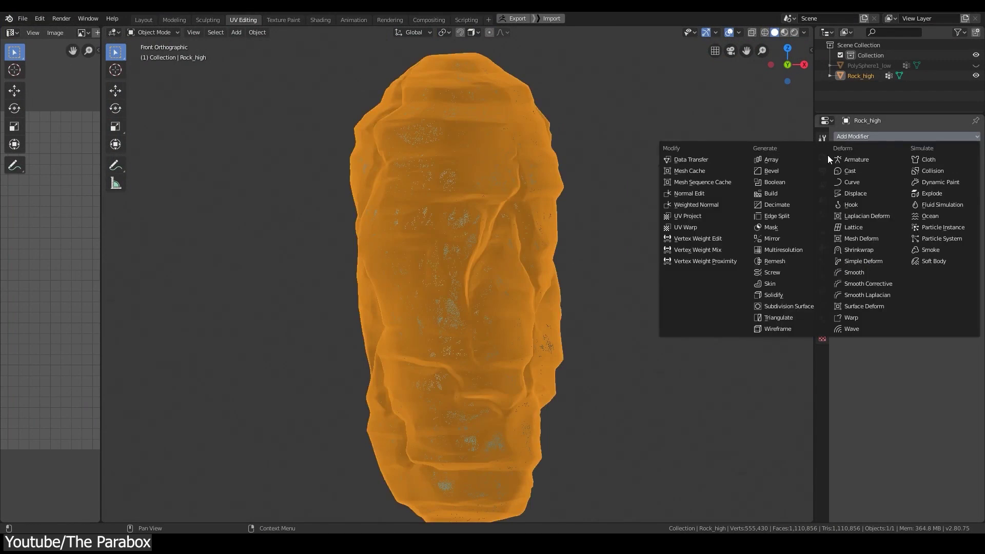
pyautogui.click(776, 205)
pyautogui.scroll(3, 681, 369)
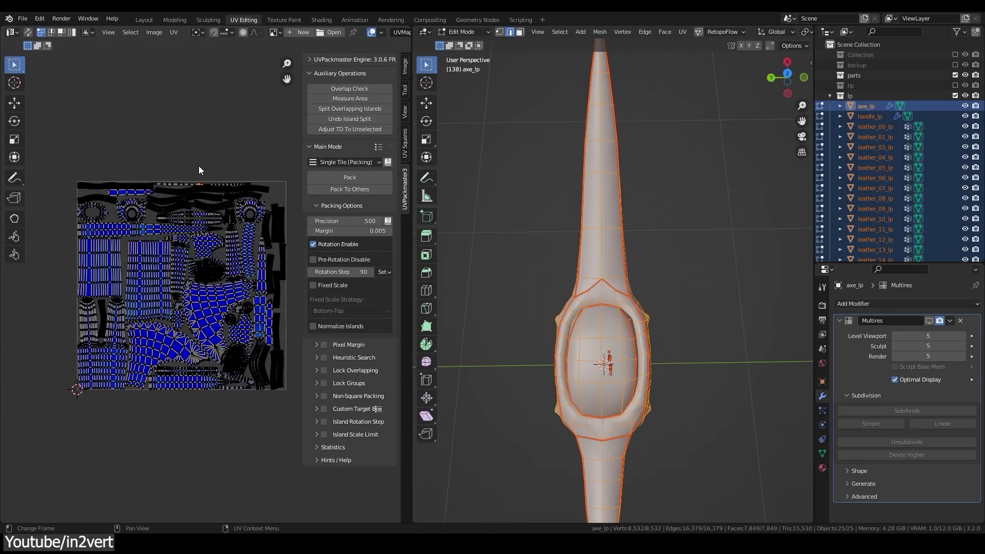
# - Mark a seam on the axe blade using the Edge menu
pyautogui.scroll(1, 212, 248)
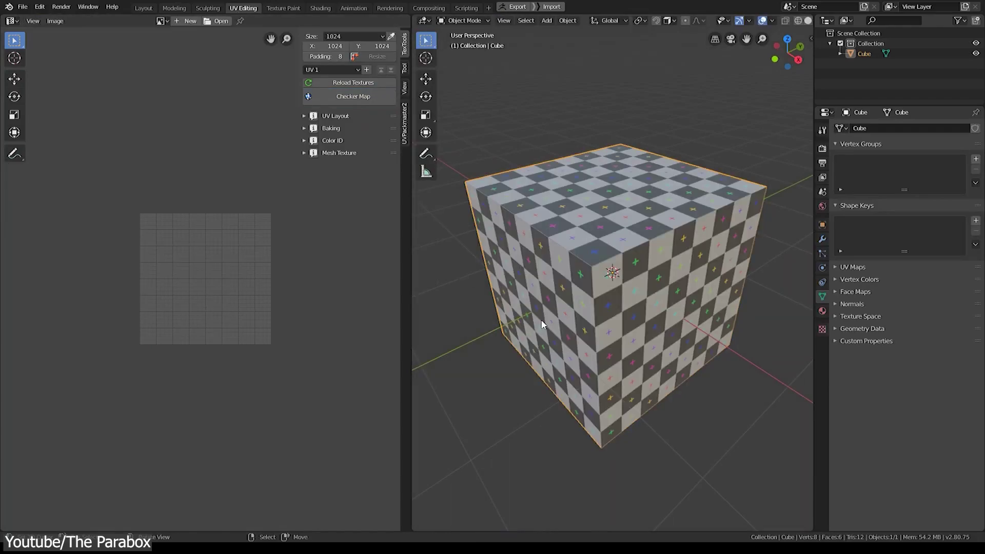
pyautogui.moveTo(615, 256); pyautogui.dragTo(591, 199, button='middle')
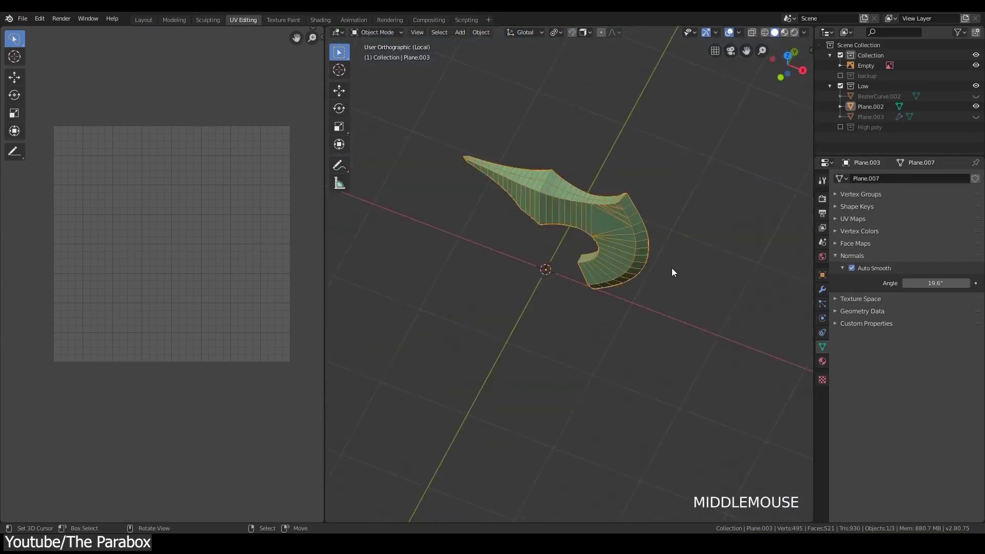
pyautogui.keyDown('shift'); pyautogui.rightClick(634, 312); pyautogui.keyUp('shift')
pyautogui.hotkey('ctrl', 'e')
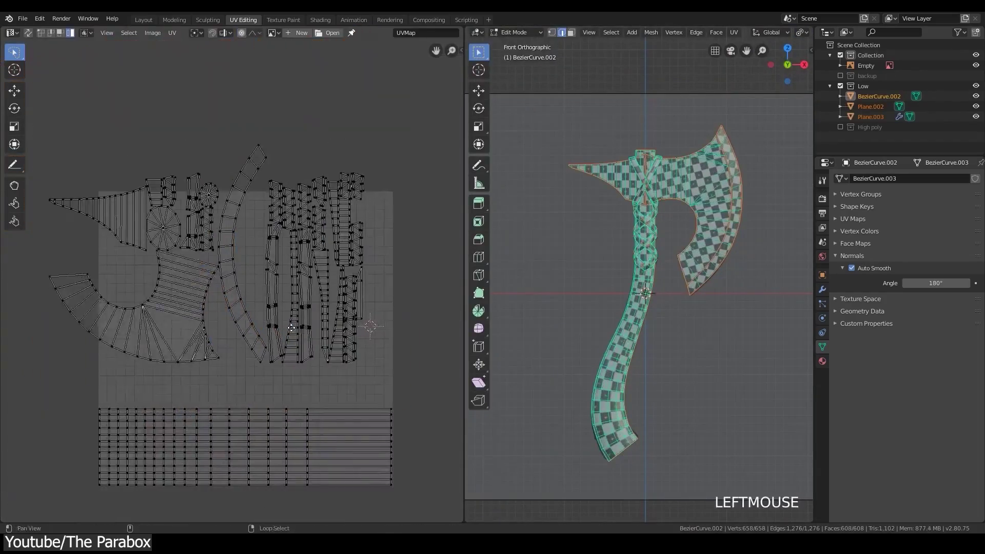
# - Move the axe's UV islands into place on the checker texture
pyautogui.click(326, 211)
pyautogui.press('g')
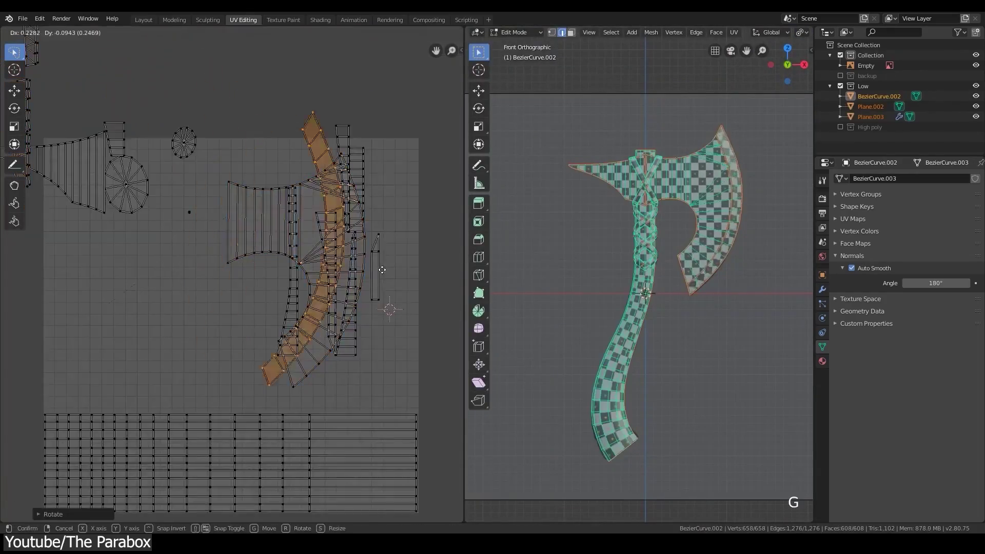
pyautogui.press('a')
pyautogui.keyDown('shift'); pyautogui.moveTo(641, 308); pyautogui.dragTo(440, 301, button='middle'); pyautogui.keyUp('shift')
pyautogui.click(293, 272)
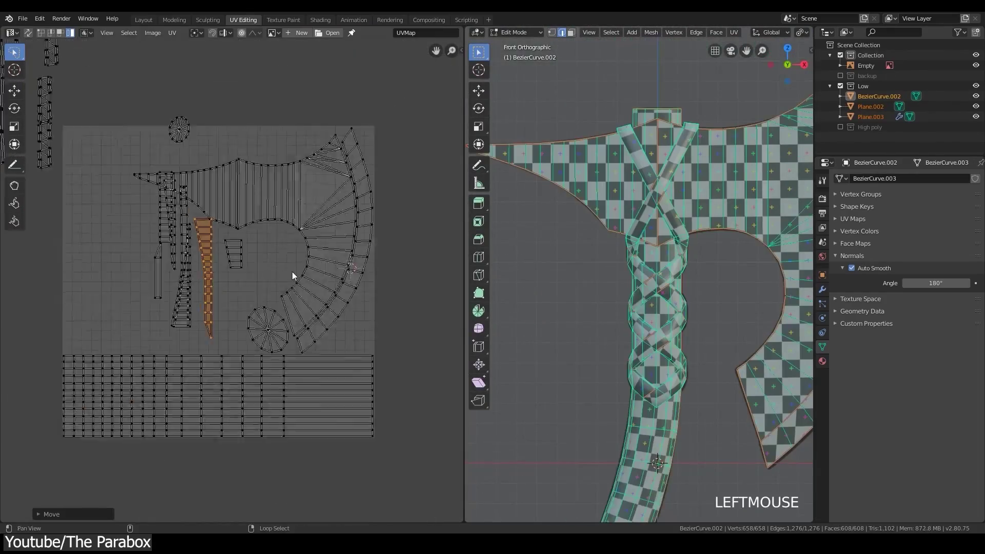
pyautogui.keyDown('ctrl'); pyautogui.moveTo(292, 272); pyautogui.dragTo(270, 291, button='middle'); pyautogui.keyUp('ctrl')
pyautogui.press('a')
pyautogui.moveTo(642, 287); pyautogui.dragTo(595, 282, button='middle')
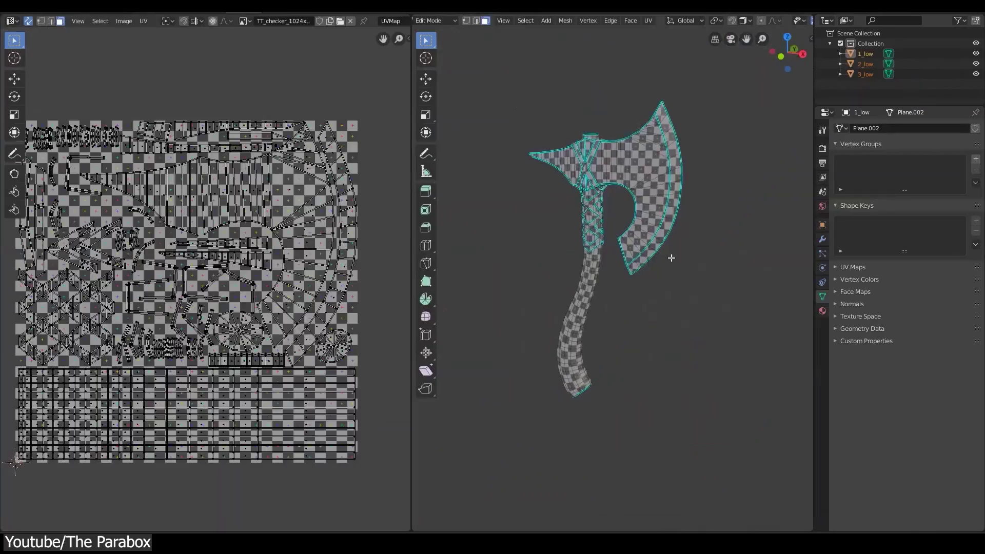
pyautogui.press('g')
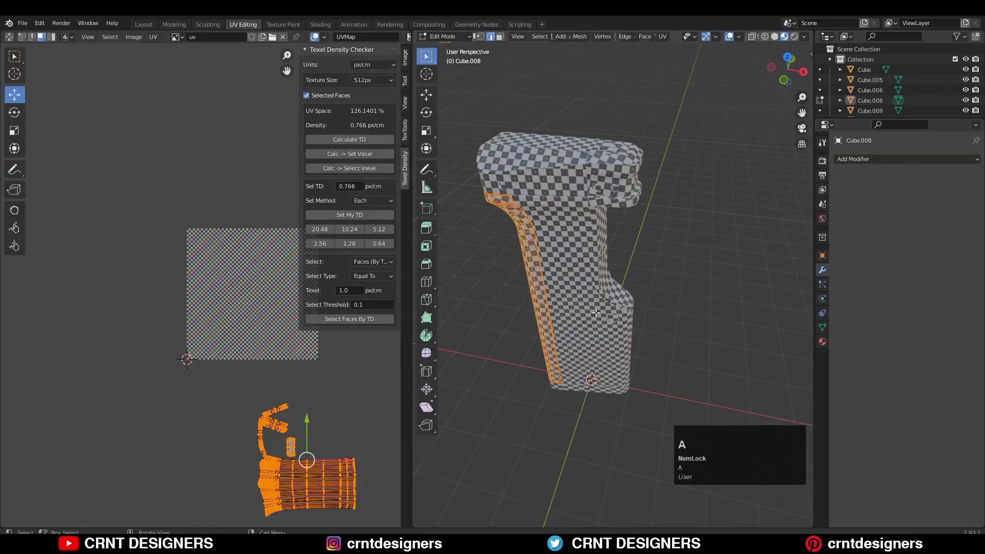
# - Select the grip parts and all their faces in Edit Mode to show their UVs
pyautogui.scroll(5, 154, 257)
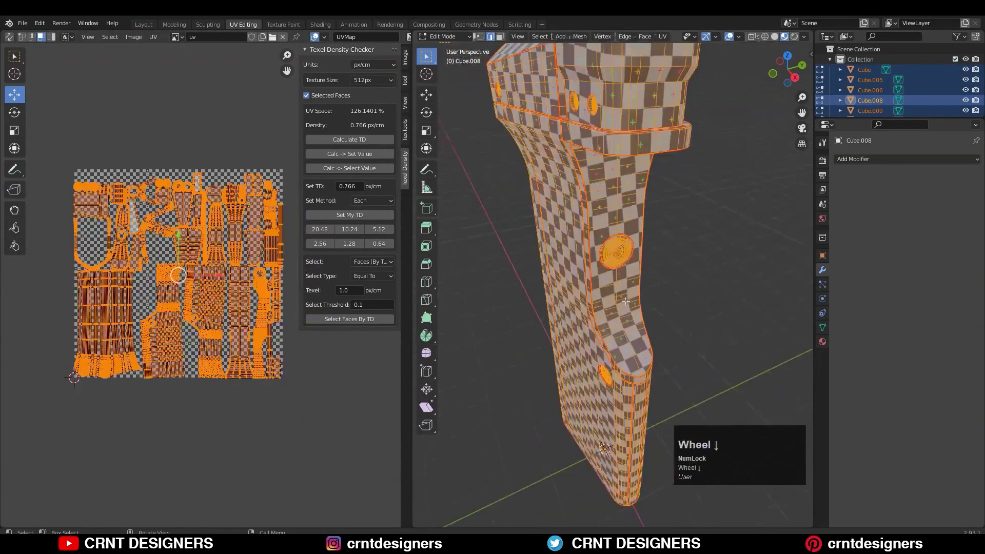
pyautogui.moveTo(616, 307); pyautogui.dragTo(545, 260, button='middle')
pyautogui.hotkey('alt', 'a')
pyautogui.press('a')
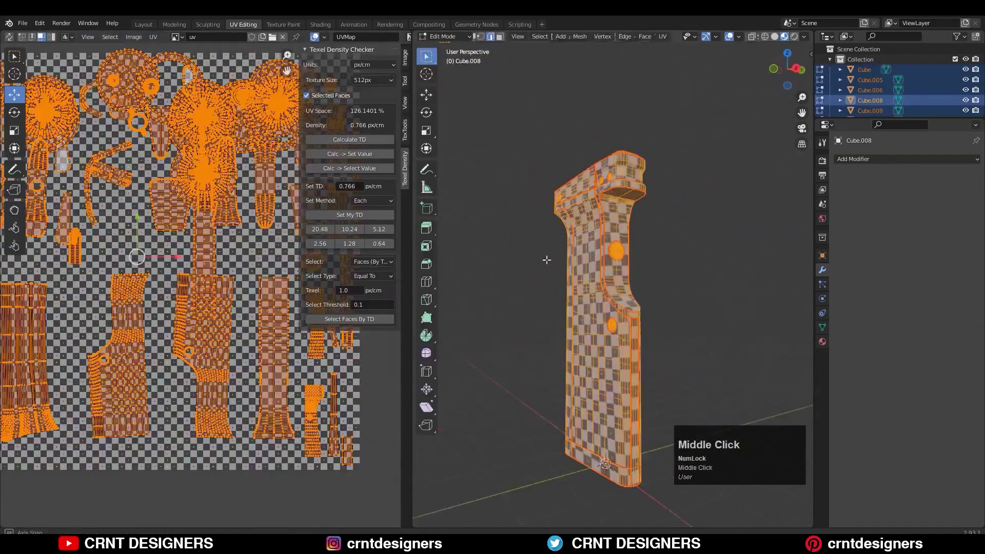
pyautogui.scroll(6, 661, 171)
pyautogui.moveTo(661, 171); pyautogui.dragTo(657, 297, button='middle')
pyautogui.press('z')
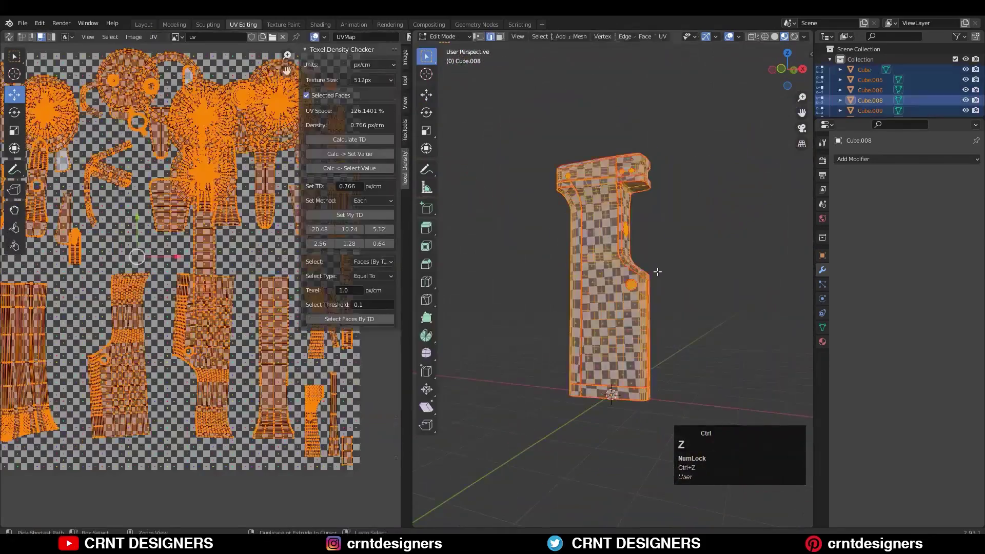
pyautogui.click(663, 235)
pyautogui.moveTo(664, 235); pyautogui.dragTo(660, 316, button='middle')
pyautogui.press('a')
pyautogui.press('Tab')
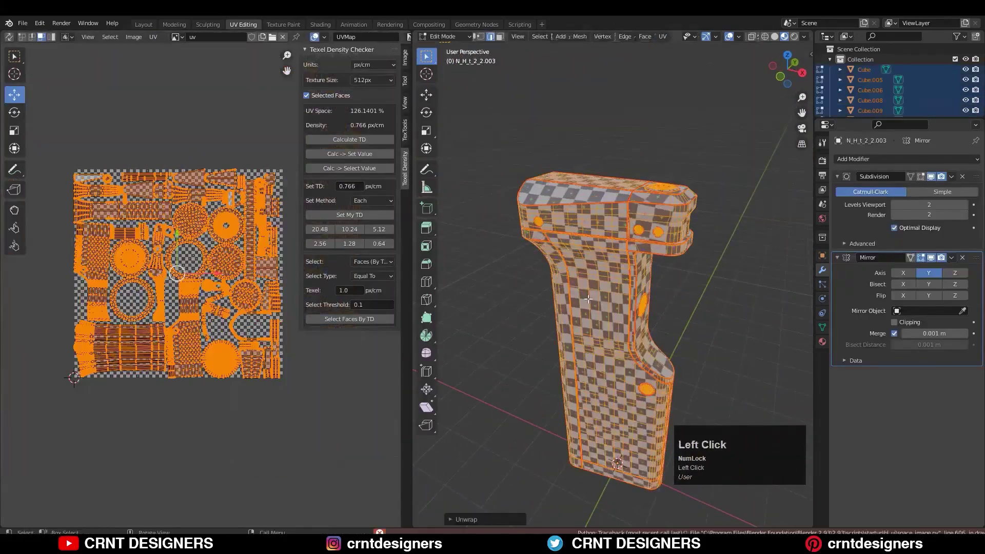
pyautogui.scroll(-3, 595, 308)
pyautogui.moveTo(595, 308); pyautogui.dragTo(615, 256, button='middle')
# - Select the linked grip UV island and scale it up, then select the grip's round island
pyautogui.click(219, 266)
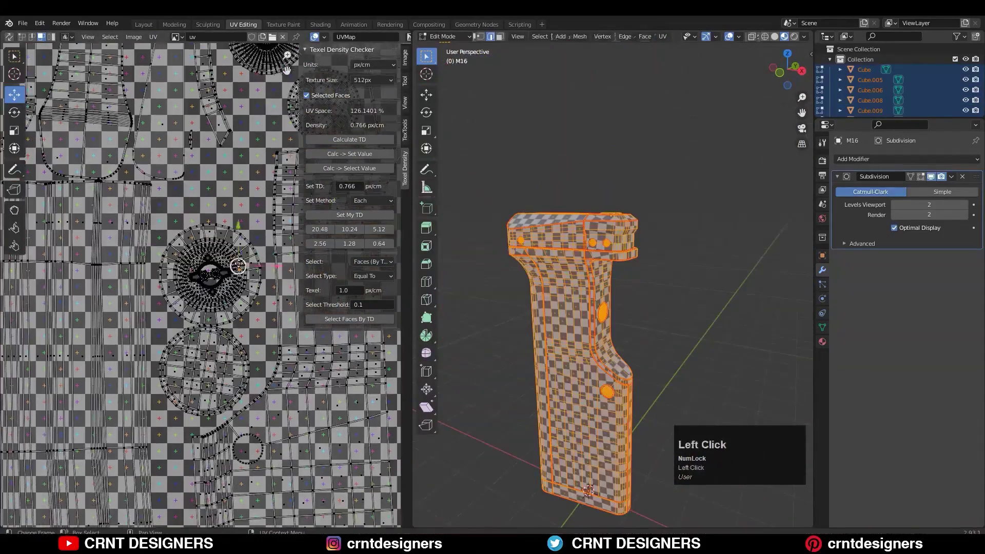
pyautogui.press('l')
pyautogui.press('l')
pyautogui.press('l')
pyautogui.press('l')
pyautogui.keyDown('ctrl'); pyautogui.moveTo(220, 265); pyautogui.dragTo(171, 287, button='middle'); pyautogui.keyUp('ctrl')
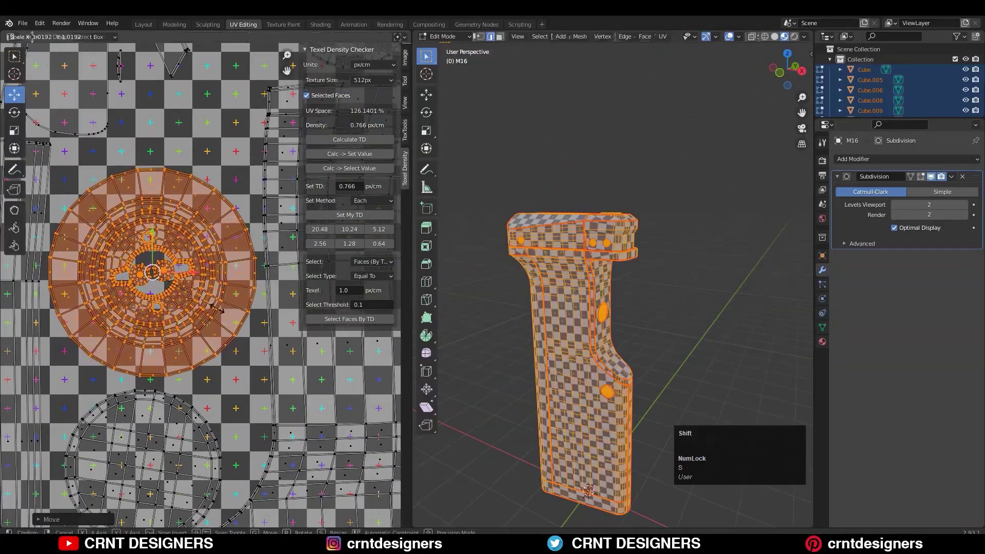
pyautogui.moveTo(564, 307); pyautogui.dragTo(576, 268, button='middle')
pyautogui.scroll(5, 609, 282)
pyautogui.click(605, 279)
pyautogui.scroll(3, 207, 246)
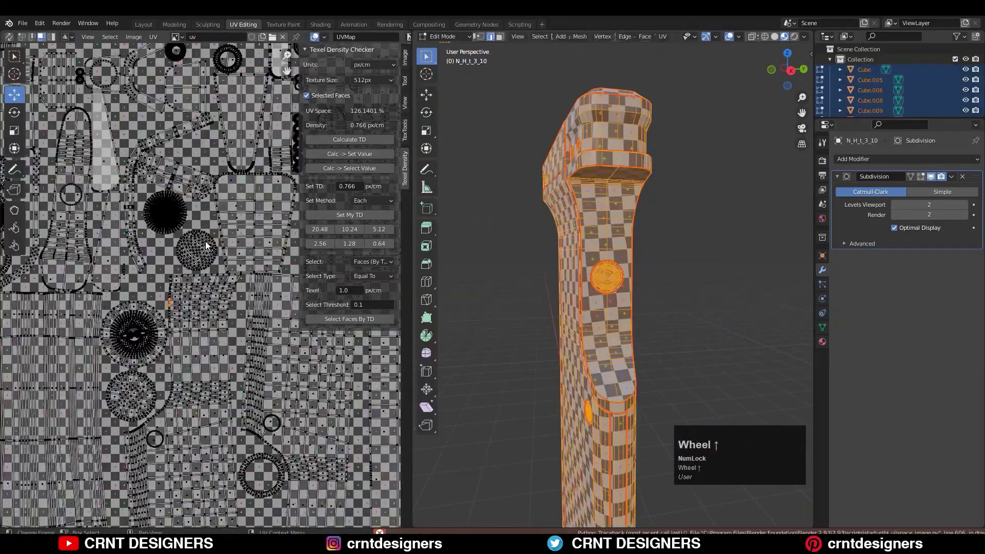
pyautogui.scroll(2, 207, 246)
pyautogui.press('l')
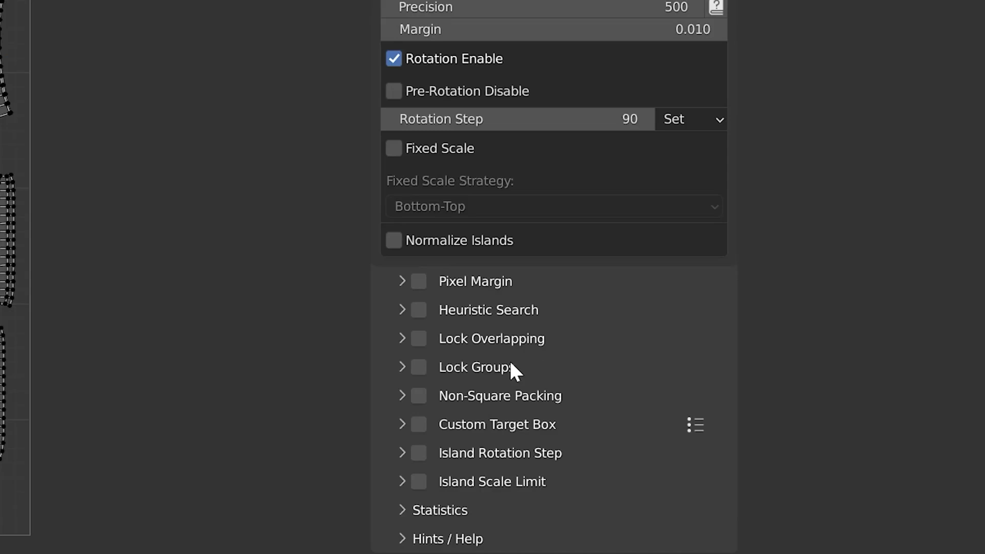
# - Enable Lock Groups, select all islands and pack them into the tile
pyautogui.click(841, 356)
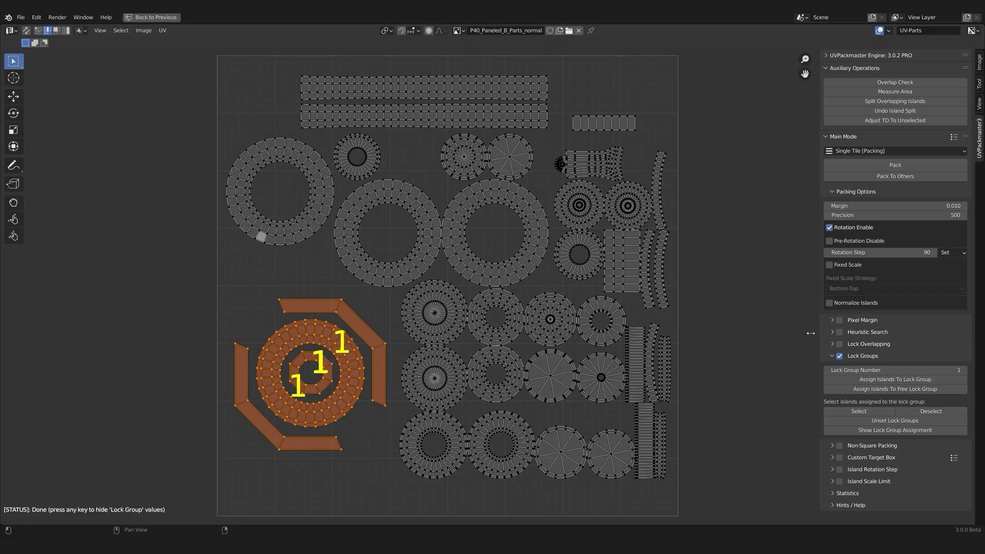
pyautogui.press('a')
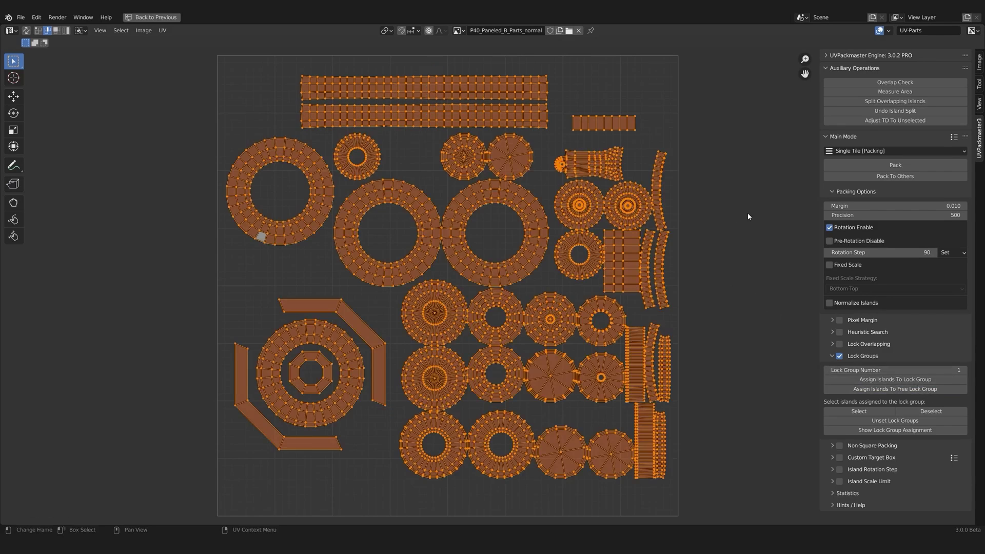
pyautogui.click(828, 168)
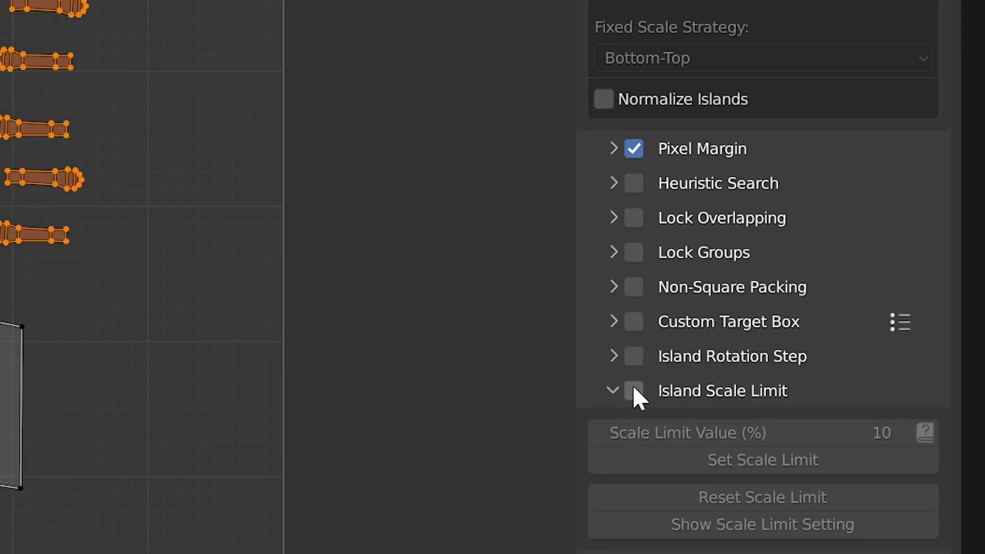
# - Apply a 100% island scale limit to the packed islands
pyautogui.click(634, 391)
pyautogui.click(667, 433)
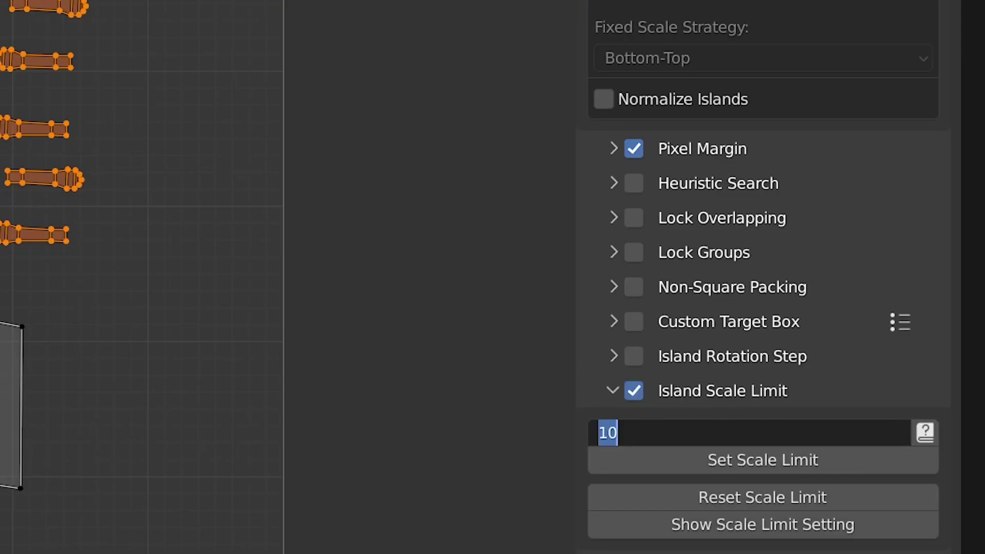
pyautogui.click(789, 458)
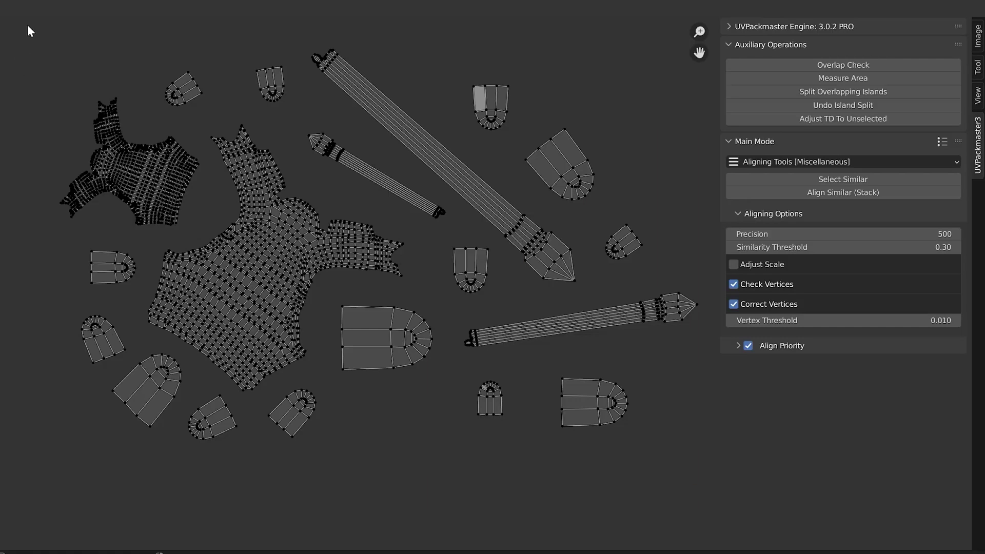
# - Stack the similar islands, then pack in Single Tile mode with Lock Overlapping set to Exact
pyautogui.moveTo(24, 22); pyautogui.dragTo(697, 505)
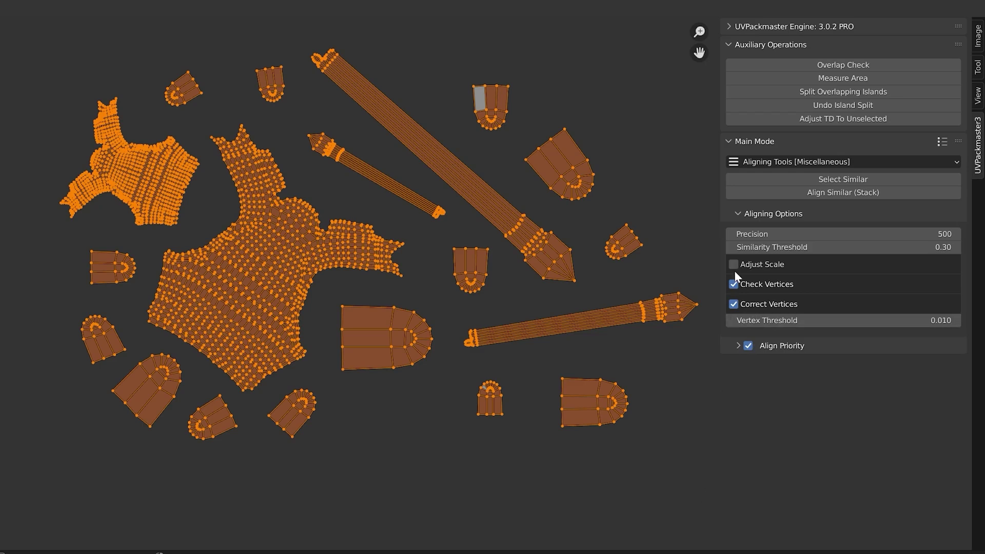
pyautogui.click(897, 191)
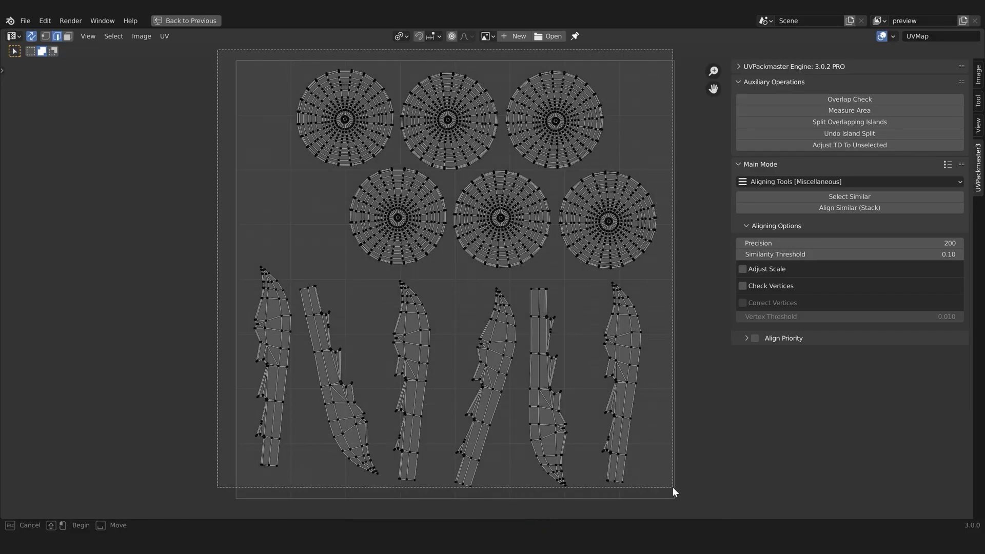
pyautogui.click(885, 189)
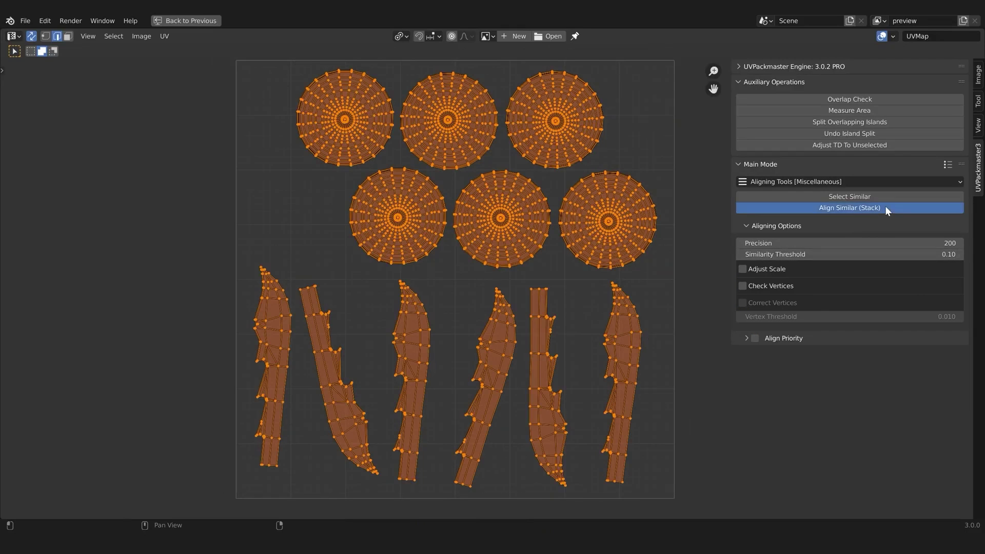
pyautogui.click(869, 182)
pyautogui.click(885, 209)
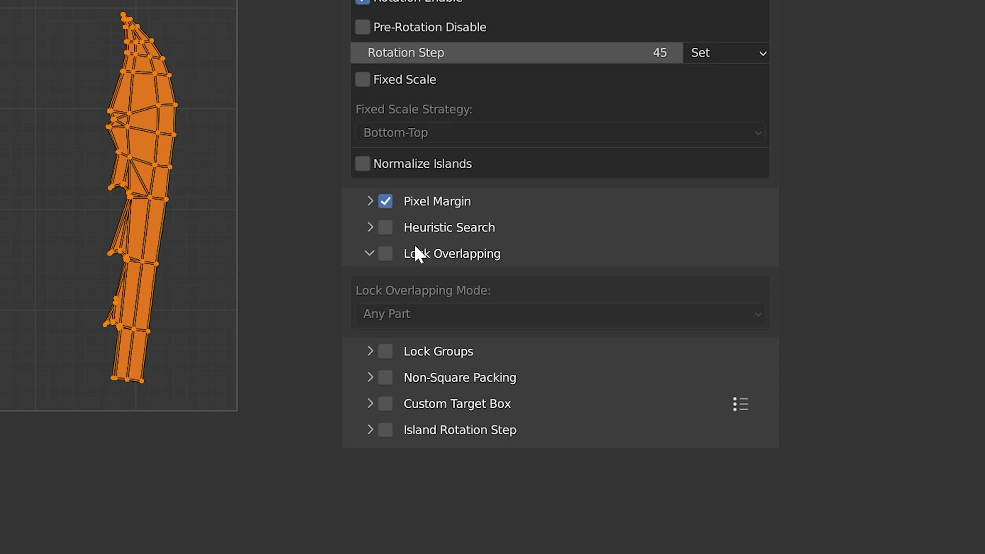
pyautogui.click(506, 315)
pyautogui.click(525, 352)
pyautogui.click(887, 197)
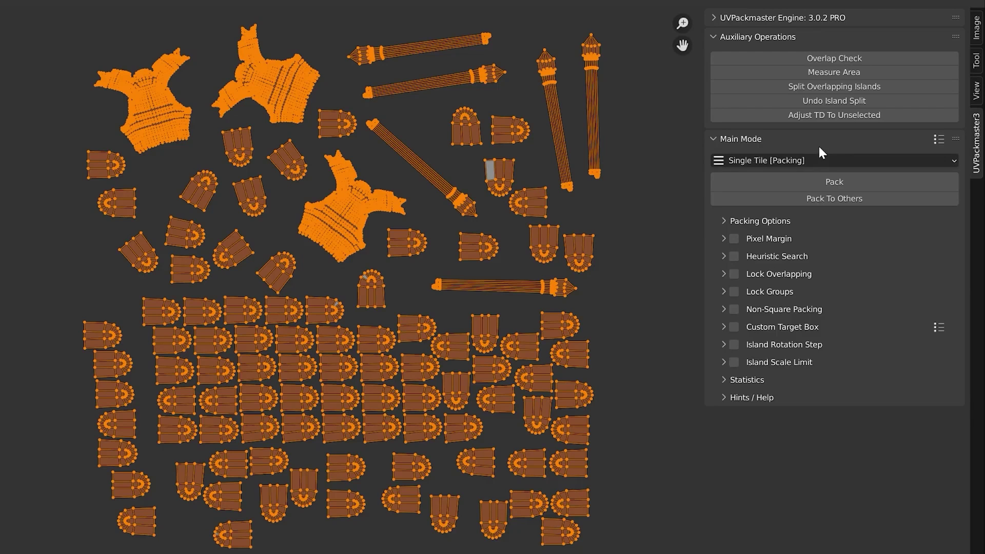
# - Enable Check and Correct Vertices in Aligning Tools and restack the similar islands
pyautogui.click(821, 160)
pyautogui.click(841, 280)
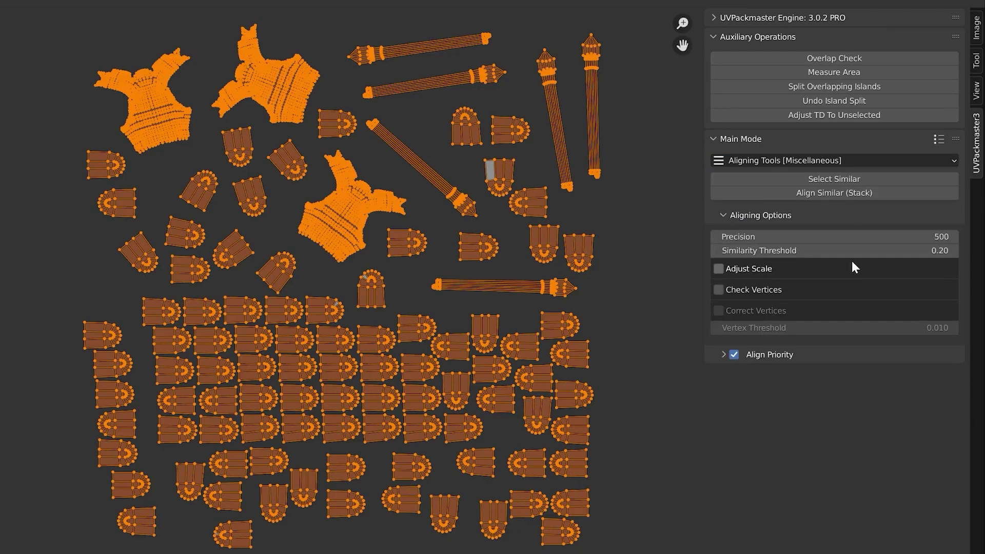
pyautogui.click(880, 192)
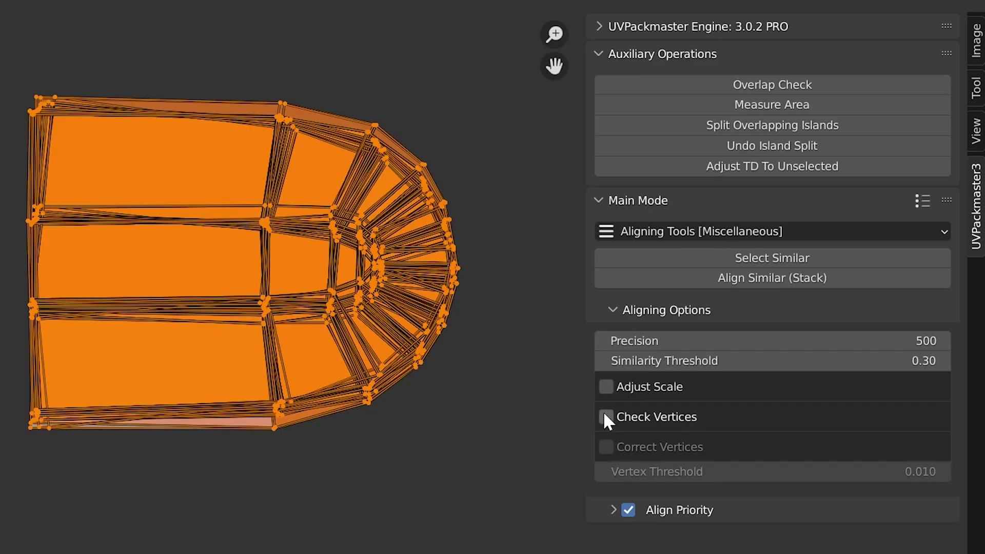
pyautogui.click(718, 290)
pyautogui.click(610, 444)
pyautogui.click(837, 276)
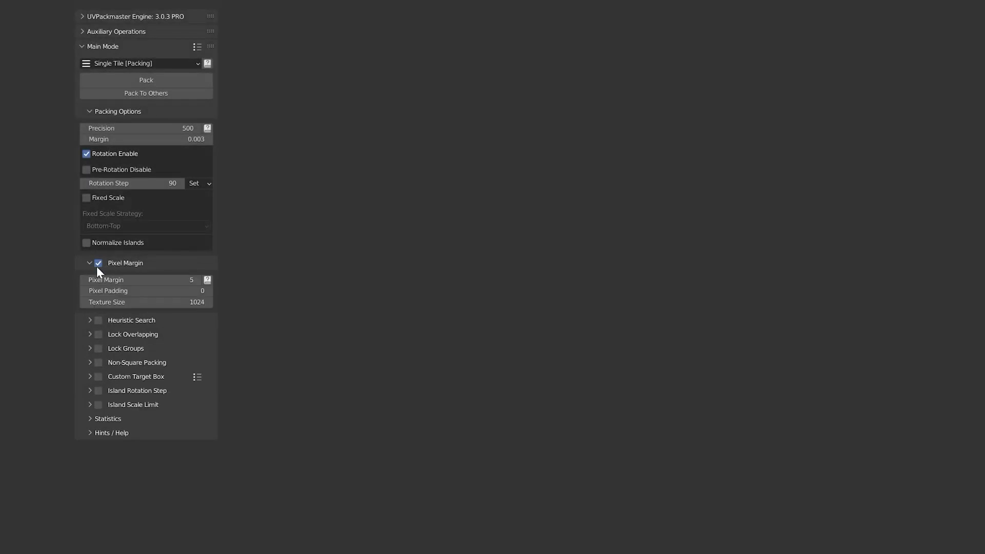
# - Enable Island Rotation Step and set Groups To Tiles packing with a manual Grouping Scheme
pyautogui.click(100, 322)
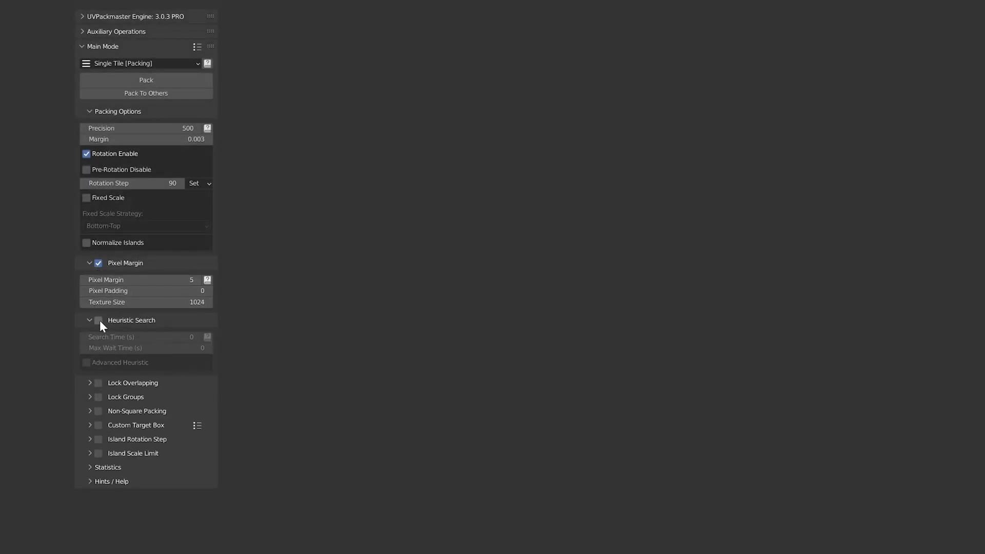
pyautogui.click(98, 439)
pyautogui.click(400, 105)
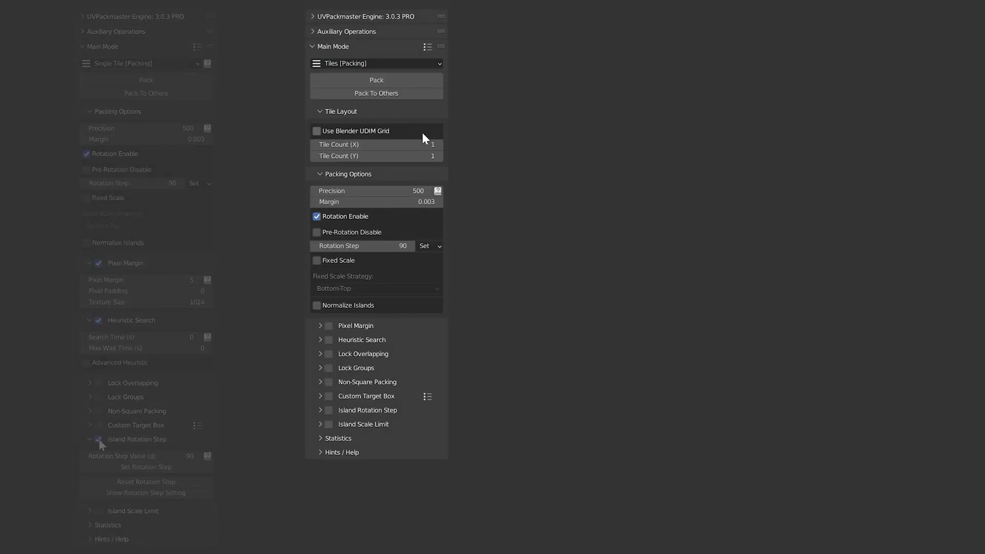
pyautogui.click(576, 65)
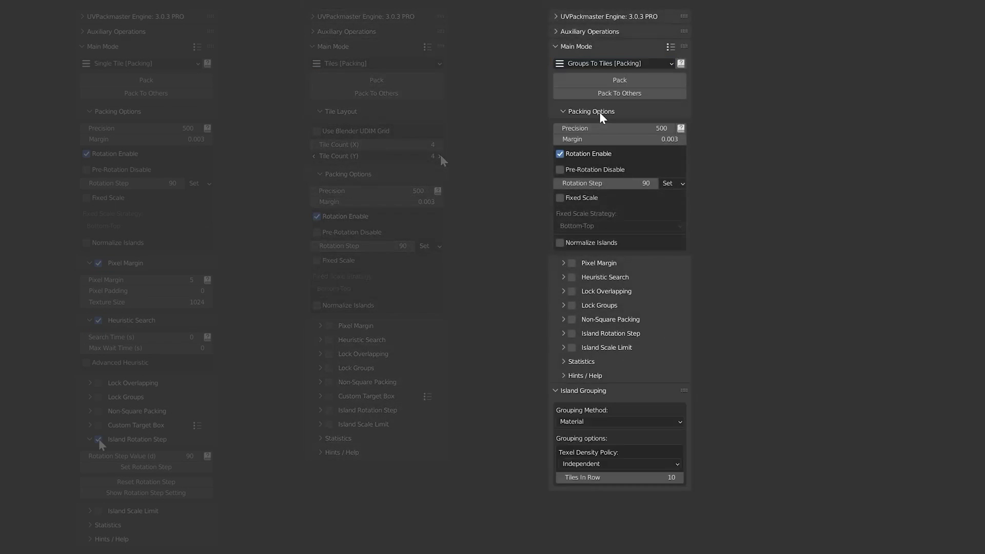
pyautogui.click(603, 117)
pyautogui.click(620, 284)
pyautogui.click(606, 345)
pyautogui.click(863, 160)
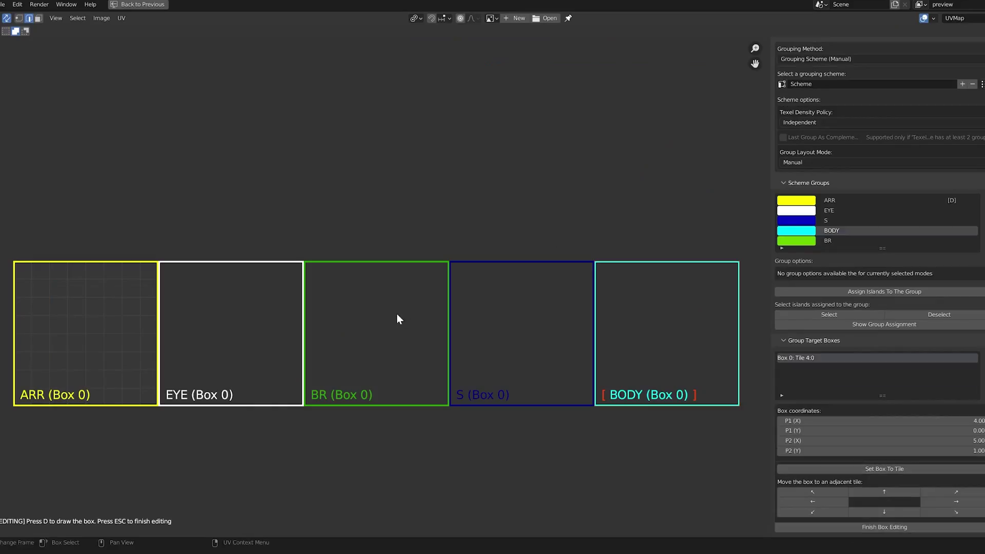
# - Draw a new BR target box above the other group boxes and select all UV islands
pyautogui.moveTo(14, 260); pyautogui.dragTo(132, 177, button='right')
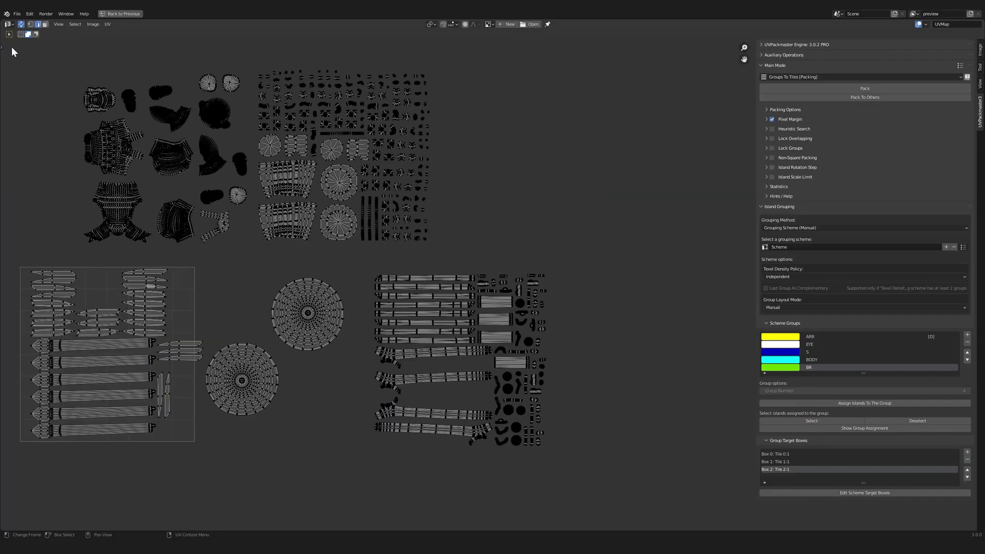
pyautogui.moveTo(10, 46); pyautogui.dragTo(588, 458)
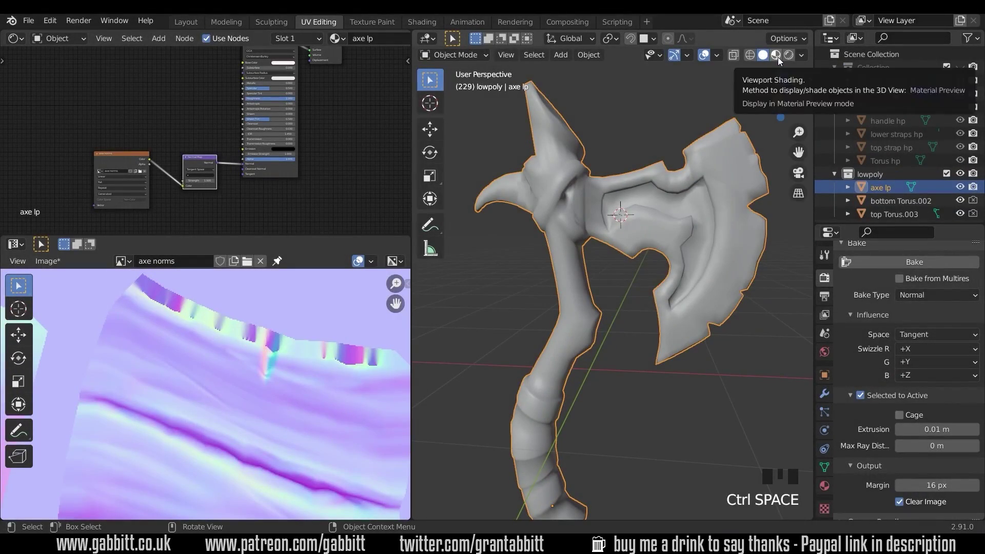
# - Switch the axe to Material Preview shading and orbit around it to inspect the baked normals
pyautogui.click(777, 56)
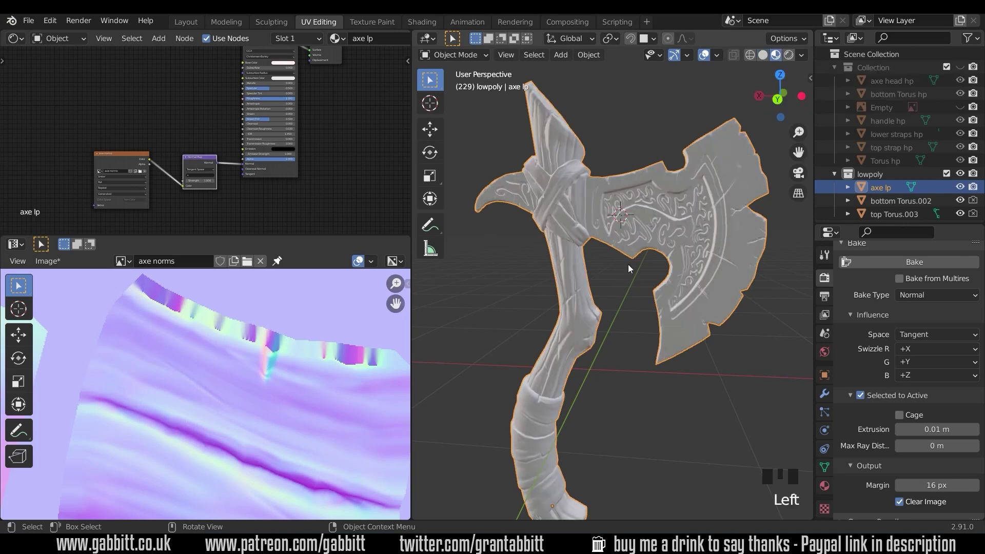
pyautogui.moveTo(613, 271); pyautogui.dragTo(665, 264, button='middle')
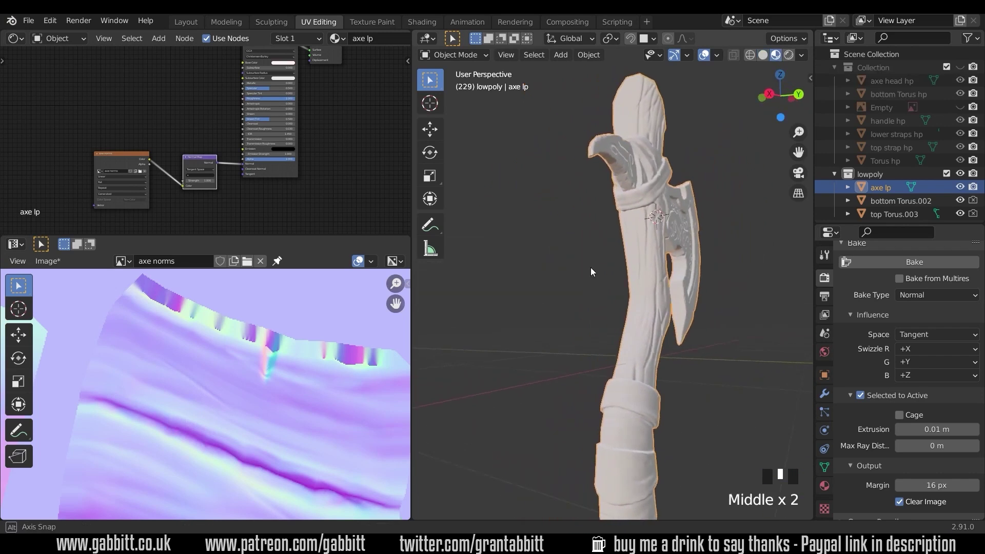
pyautogui.moveTo(591, 272); pyautogui.dragTo(681, 278, button='middle')
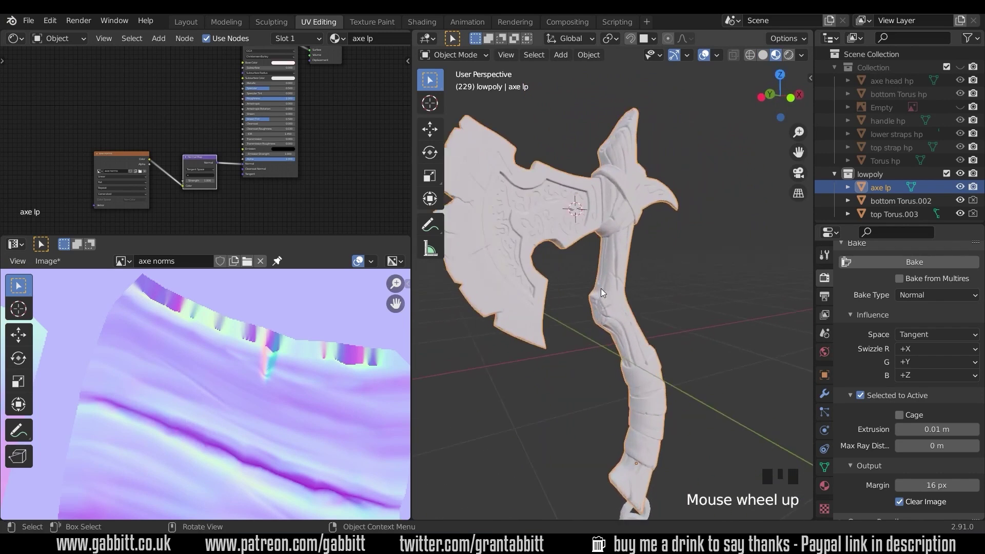
pyautogui.scroll(1, 601, 289)
pyautogui.moveTo(555, 308); pyautogui.dragTo(690, 180, button='middle')
pyautogui.scroll(-1, 632, 293)
pyautogui.click(690, 181)
pyautogui.moveTo(607, 252); pyautogui.dragTo(626, 228, button='middle')
pyautogui.scroll(-1, 629, 240)
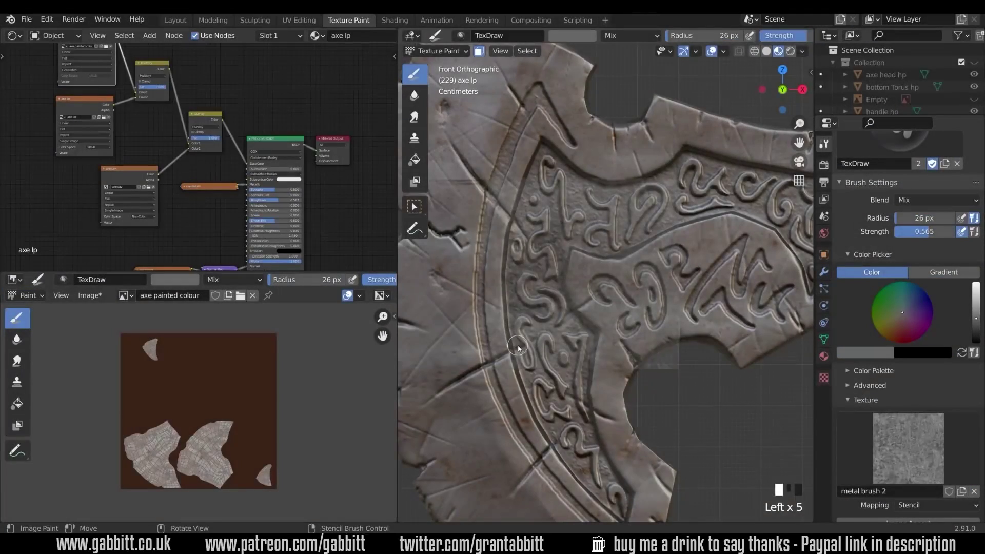
# - Reposition the stencil, paint it near the glyphs, then view the axe norms normal map full-size
pyautogui.moveTo(623, 249)
pyautogui.keyDown('shift'); pyautogui.mouseDown(button='right')
pyautogui.moveTo(611, 241)
pyautogui.moveTo(624, 234)
pyautogui.mouseUp(button='right'); pyautogui.keyUp('shift')
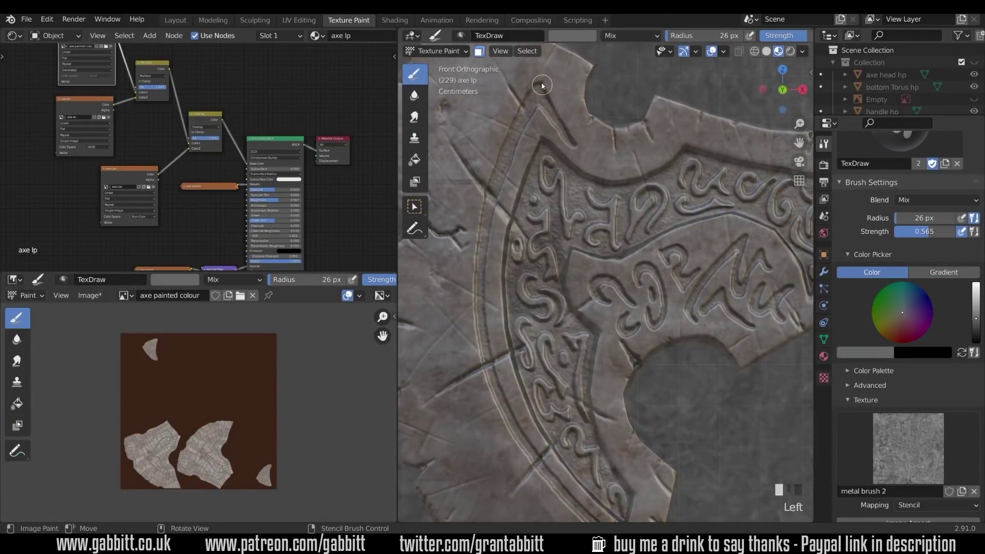
pyautogui.moveTo(563, 438); pyautogui.dragTo(607, 231)
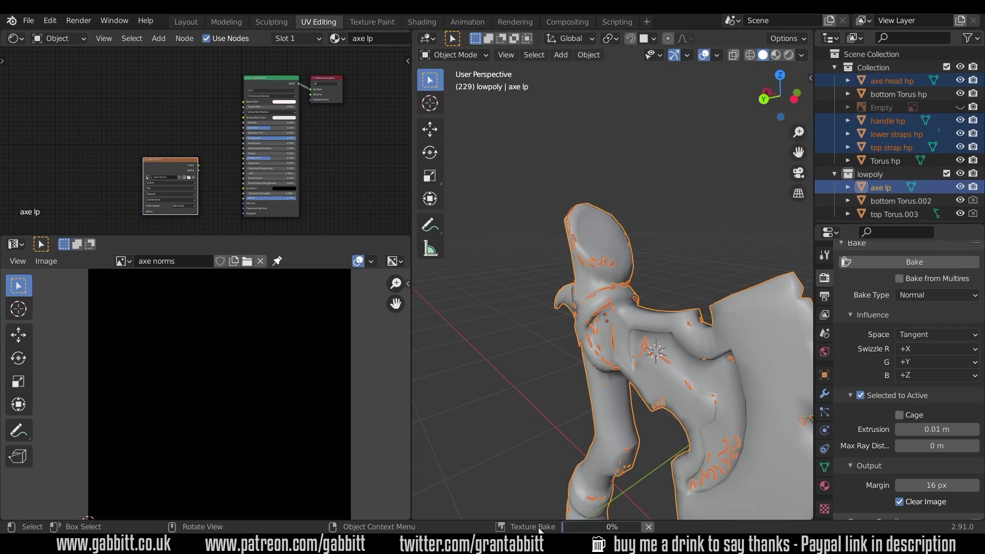
pyautogui.hotkey('ctrl', 'space')
pyautogui.scroll(2, 500, 352)
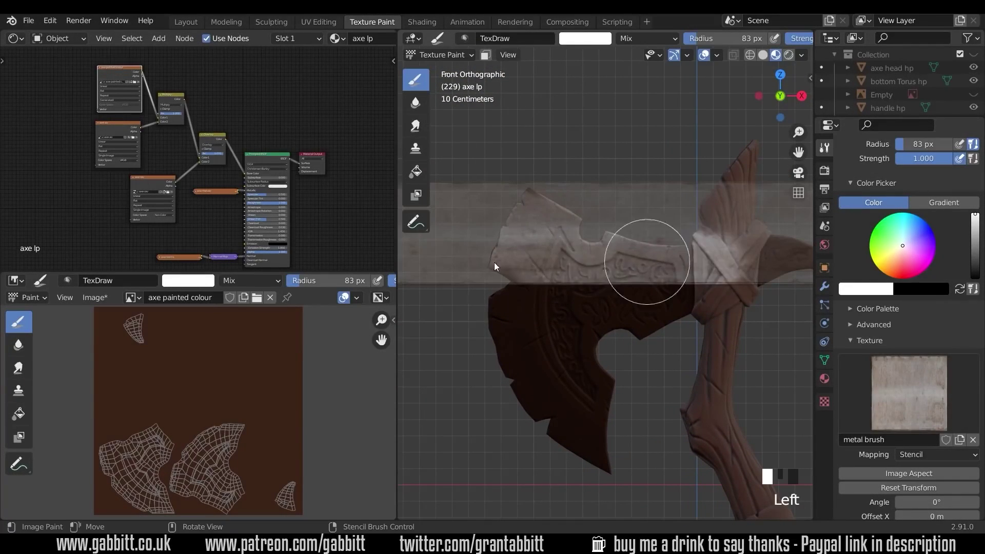
# - Undo the last stencil stroke and orbit into perspective around the axe
pyautogui.moveTo(524, 243); pyautogui.dragTo(731, 239, button='middle')
pyautogui.hotkey('ctrl', 'z')
pyautogui.hotkey('ctrl', 'z')
pyautogui.hotkey('ctrl', 'z')
pyautogui.hotkey('ctrl', 'z')
pyautogui.hotkey('ctrl', 'z')
pyautogui.hotkey('ctrl', 'z')
pyautogui.hotkey('ctrl', 'z')
pyautogui.hotkey('ctrl', 'z')
pyautogui.hotkey('ctrl', 'z')
pyautogui.hotkey('ctrl', 'z')
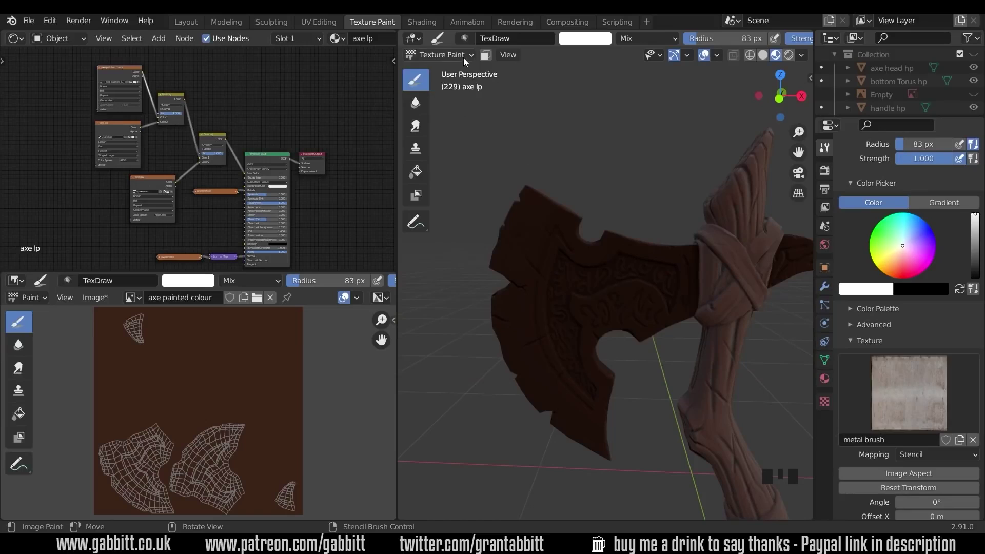
pyautogui.moveTo(606, 209)
pyautogui.mouseDown(button='middle')
pyautogui.moveTo(651, 220)
pyautogui.moveTo(722, 302)
pyautogui.moveTo(717, 296)
pyautogui.mouseUp(button='middle')
# - Paint the carved metal stencil pattern across the axe head, moving the stencil lower
pyautogui.click(444, 142)
pyautogui.moveTo(611, 332); pyautogui.dragTo(539, 278)
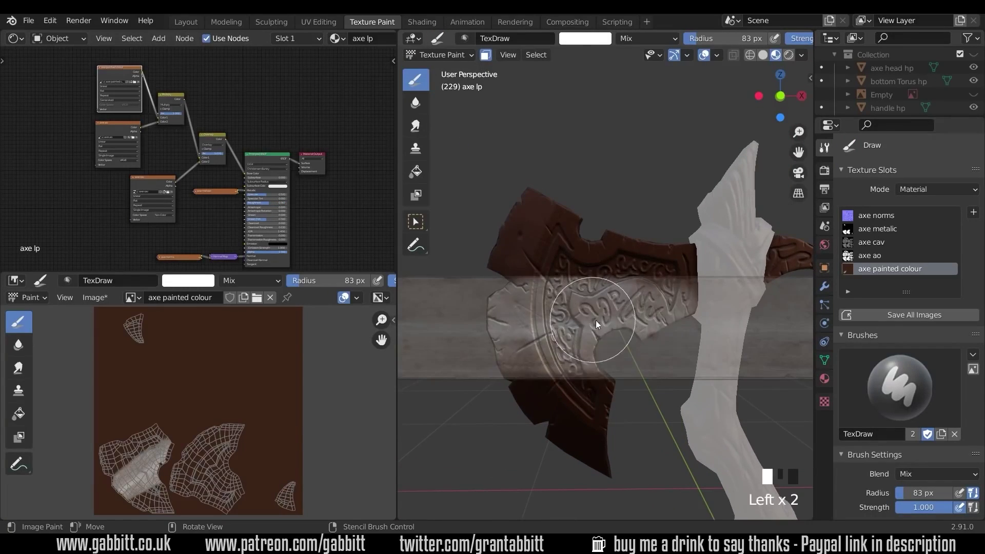
pyautogui.moveTo(596, 320)
pyautogui.mouseDown()
pyautogui.moveTo(590, 272)
pyautogui.moveTo(660, 233)
pyautogui.moveTo(690, 315)
pyautogui.moveTo(630, 272)
pyautogui.mouseUp()
pyautogui.moveTo(605, 328)
pyautogui.mouseDown(button='right')
pyautogui.moveTo(569, 384)
pyautogui.moveTo(604, 364)
pyautogui.moveTo(553, 281)
pyautogui.moveTo(587, 237)
pyautogui.moveTo(547, 321)
pyautogui.mouseUp(button='right')
pyautogui.click(547, 321)
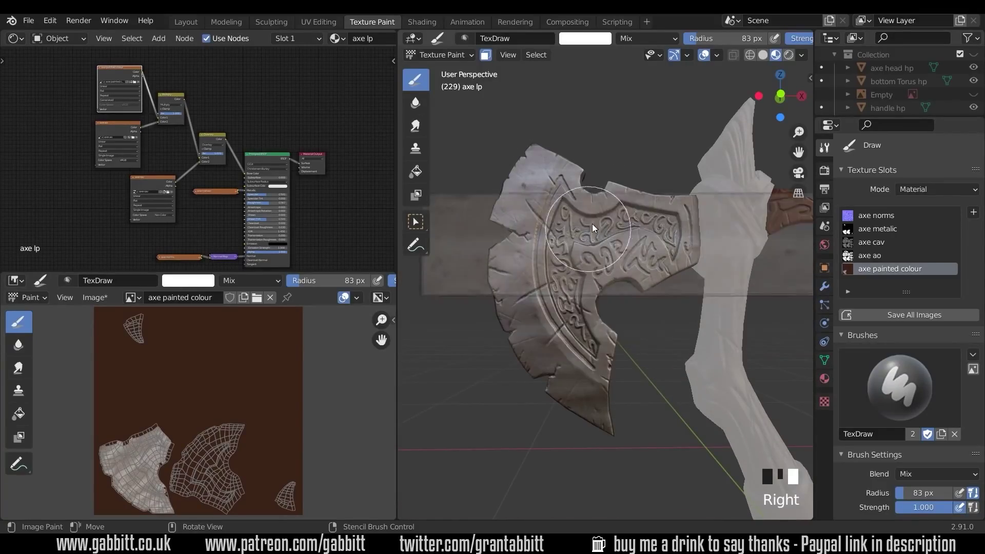